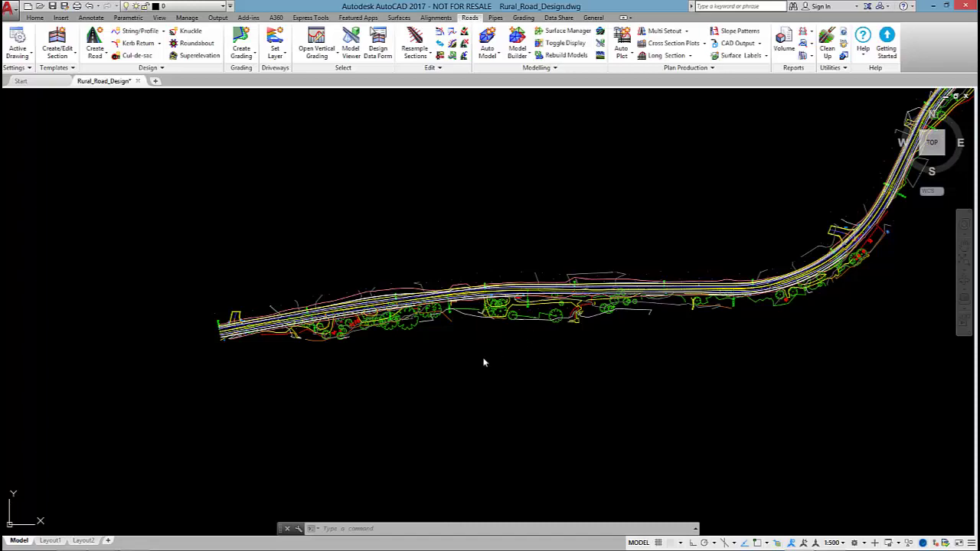
Expand the extra road design commands and pan the drawing to show the whole road from its start
scroll(455, 334, "up", 4)
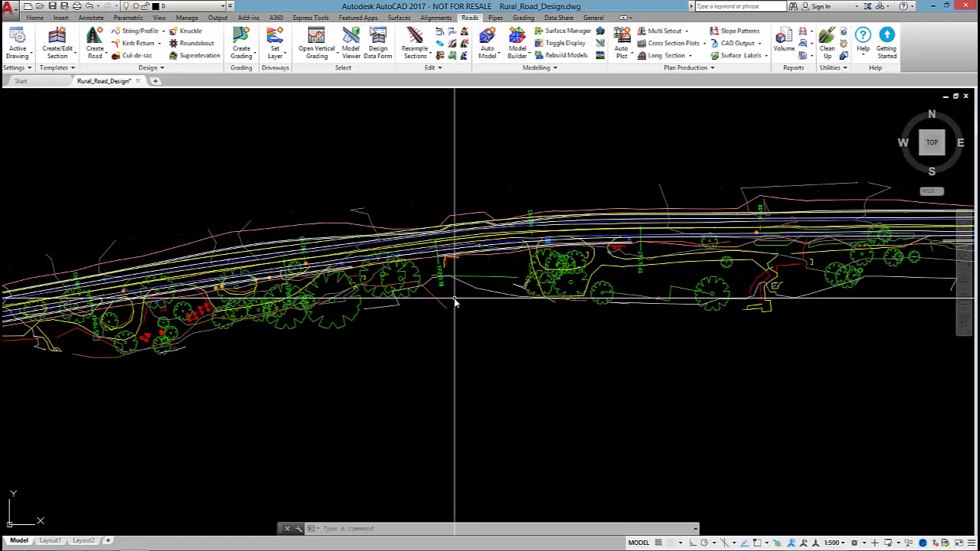
left_click(157, 69)
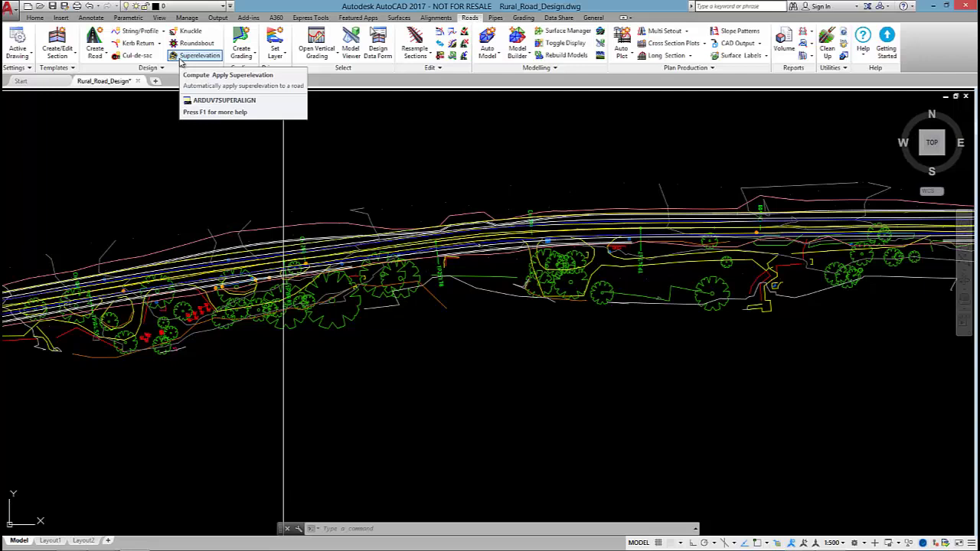
left_click(161, 68)
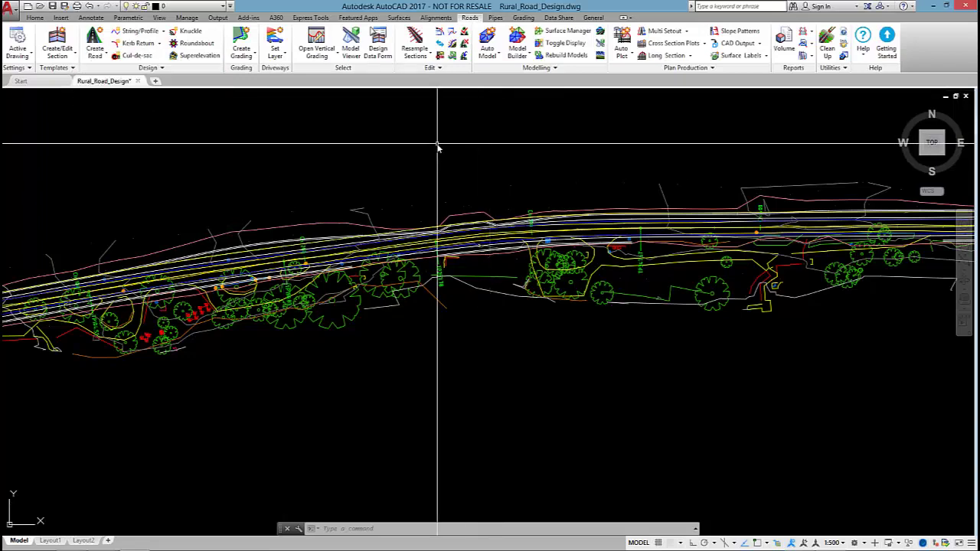
scroll(438, 147, "down", 4)
scroll(628, 245, "up", 5)
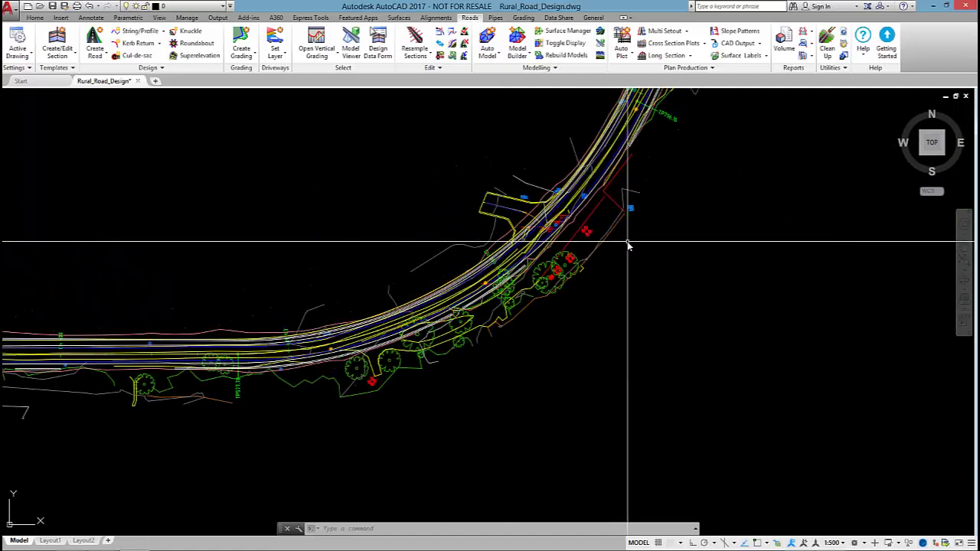
scroll(354, 240, "down", 4)
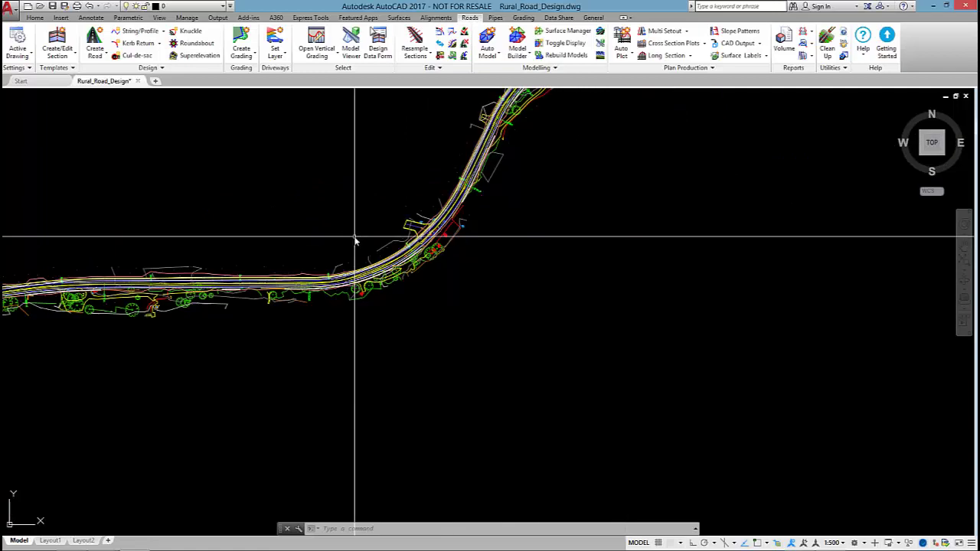
mouse_move(355, 245)
middle_mouse_down()
mouse_move(404, 265)
mouse_move(690, 257)
middle_mouse_up()
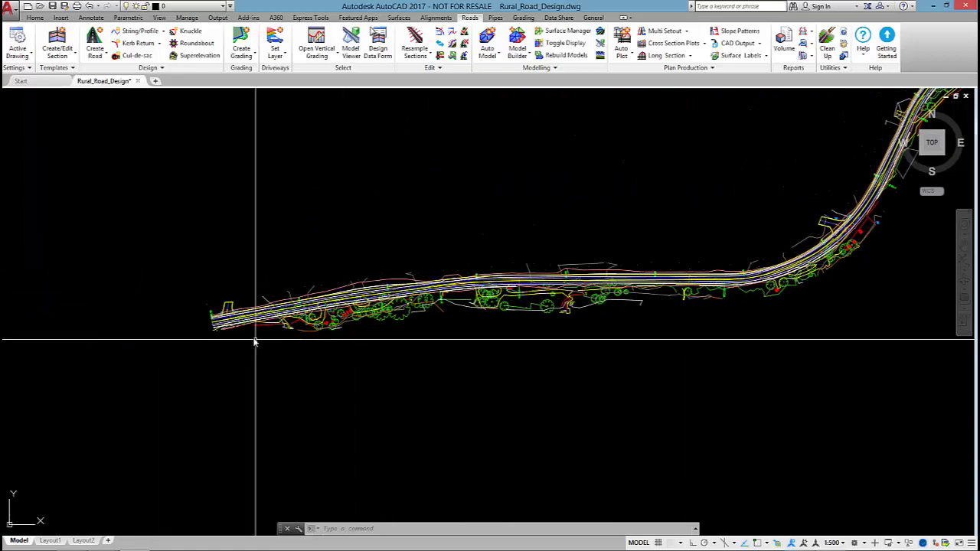
scroll(230, 315, "up", 4)
middle_click_drag(198, 229, 384, 275)
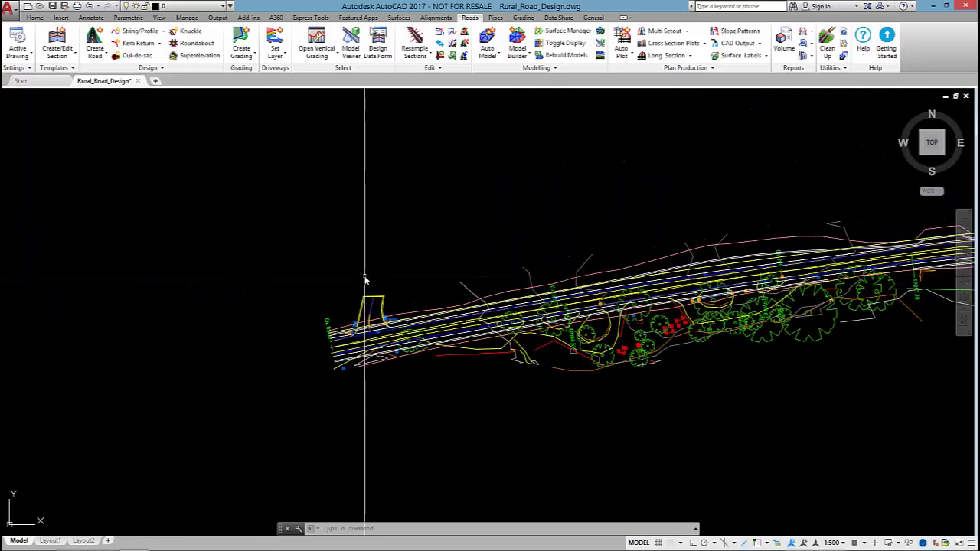
Launch superelevation calculations on the Princess Hwy alignment and check the 3% normal crossfall
left_click(198, 57)
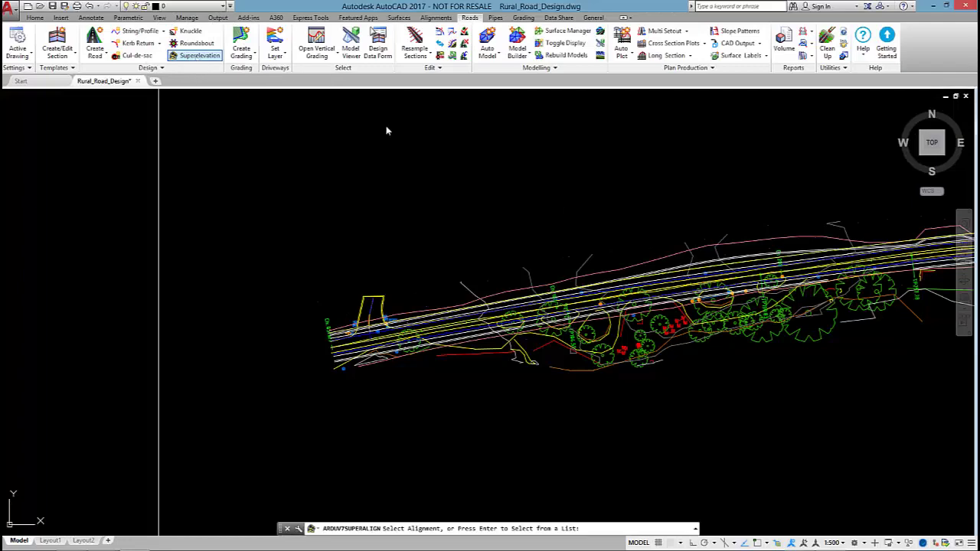
left_click(612, 301)
left_click_drag(453, 58, 534, 145)
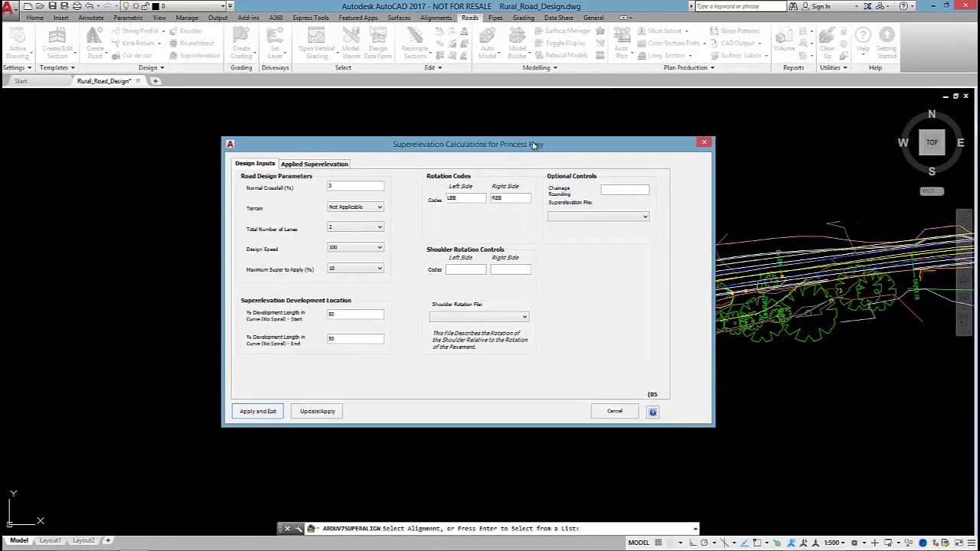
left_click(344, 184)
Set the design speed to 80 and the maximum superelevation to apply to 7%
left_click(364, 250)
left_click(334, 306)
left_click(355, 272)
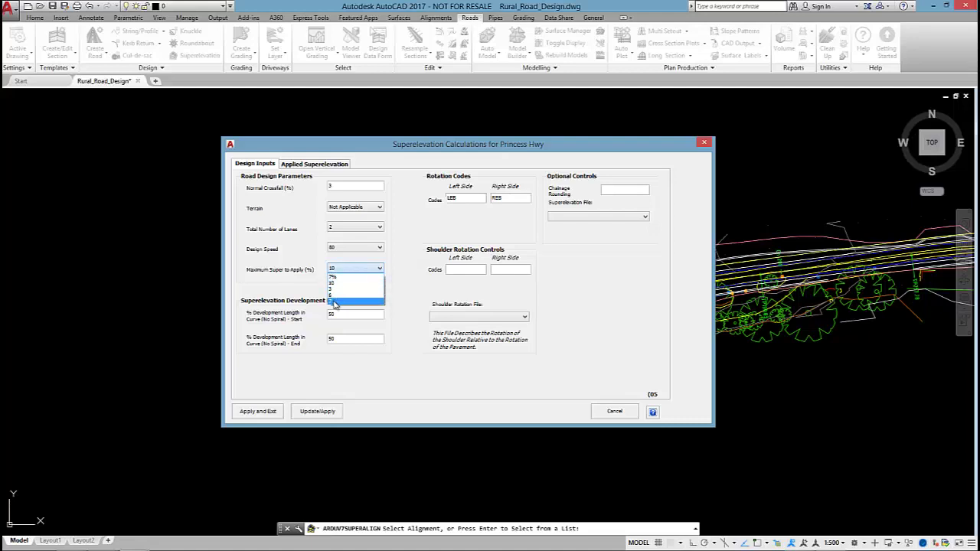
left_click(335, 303)
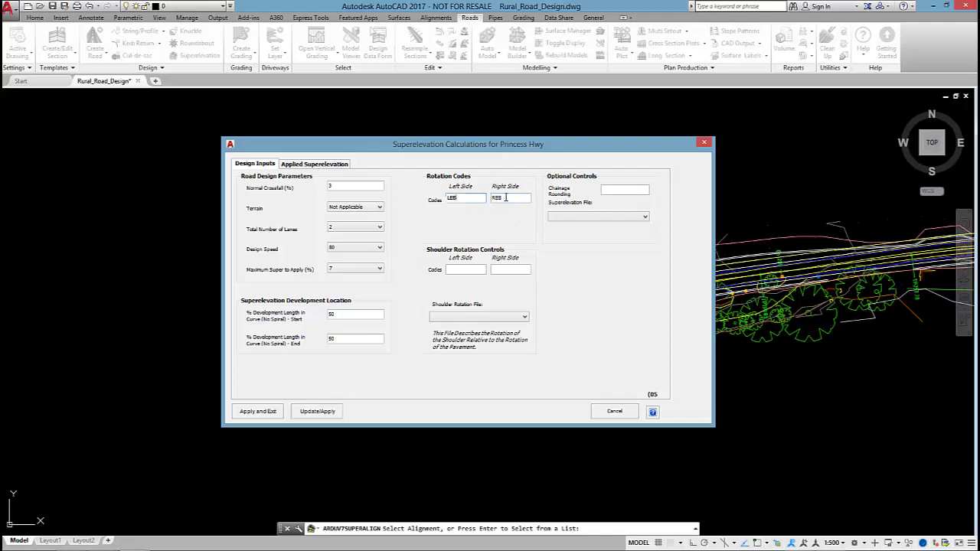
Enter shoulder codes LSH and RSH and pick the Shoulder-Matching Pavement Crossfall rotation file
left_click(468, 268)
type("LSH")
left_click(499, 270)
type("RSH")
left_click(490, 317)
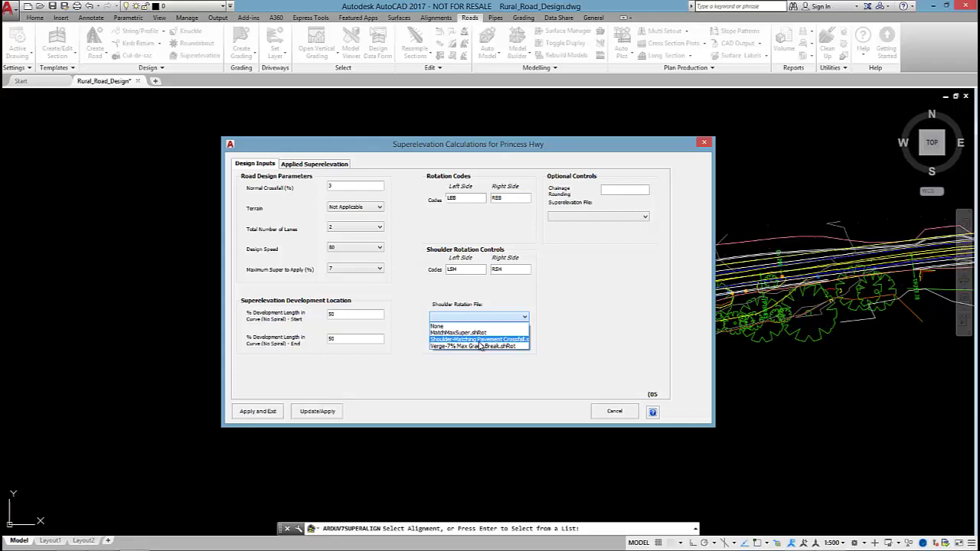
left_click(479, 341)
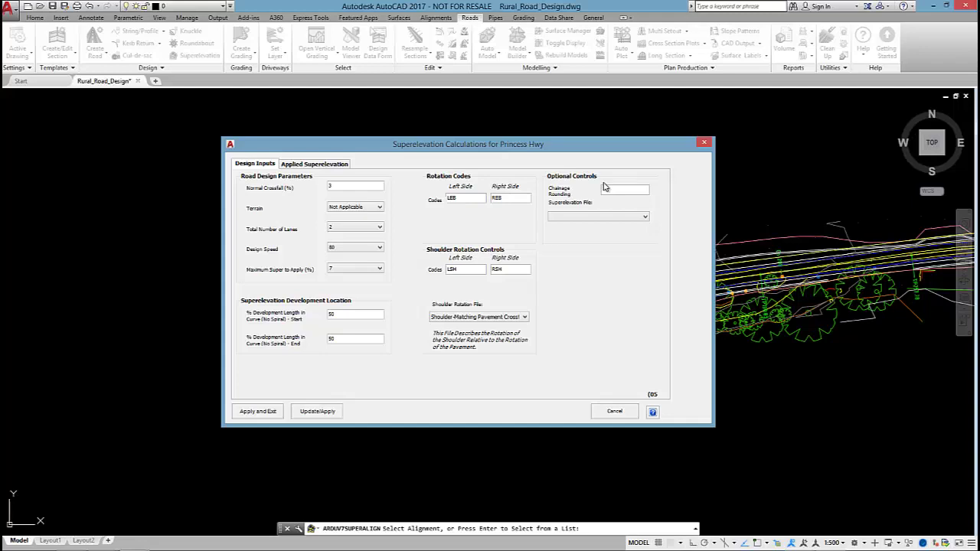
Use chainage rounding 4 and ARD-AustRoads2010-Absolute.txt, then update and confirm the overwrite
type("4")
left_click(627, 218)
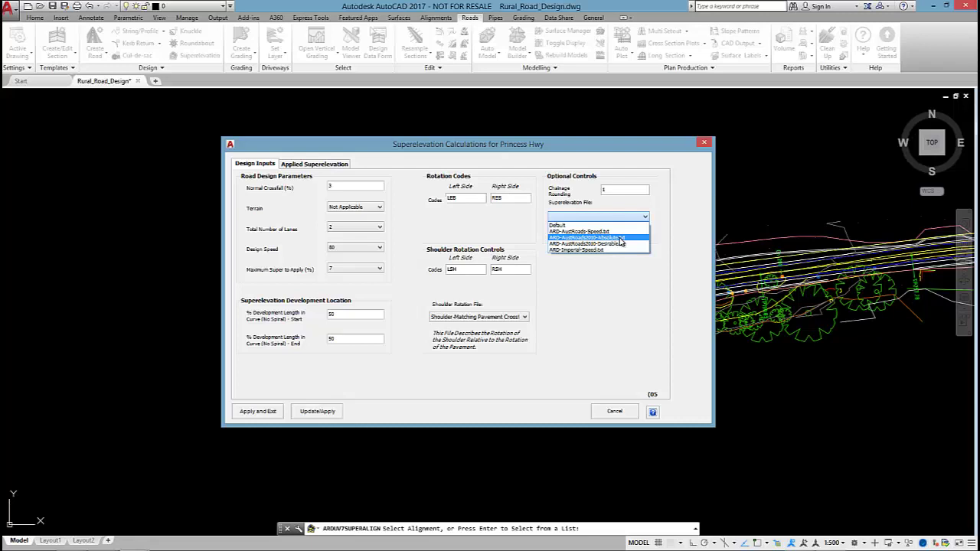
left_click(621, 238)
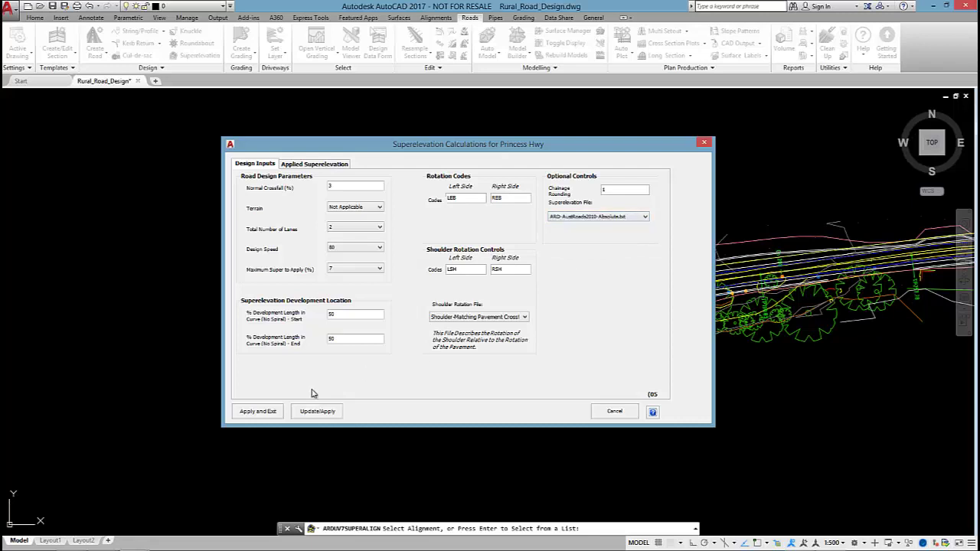
left_click(323, 414)
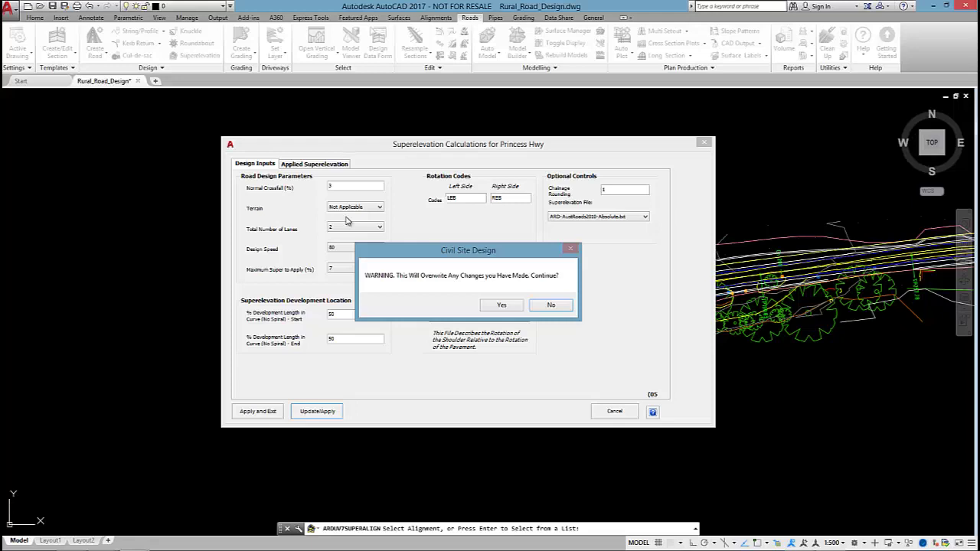
left_click(500, 307)
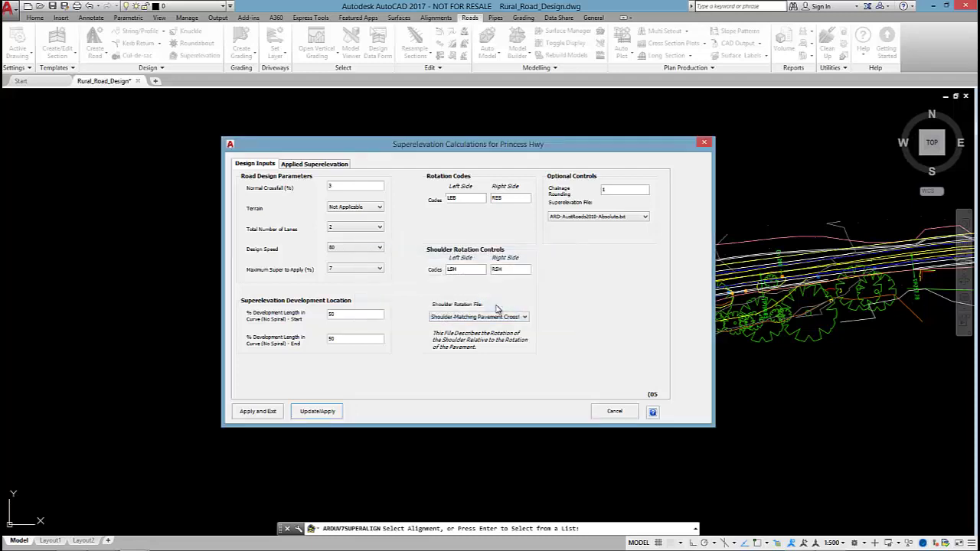
Open the Applied Superelevation table, move the window left, and review Curve 1's rows
left_click(327, 167)
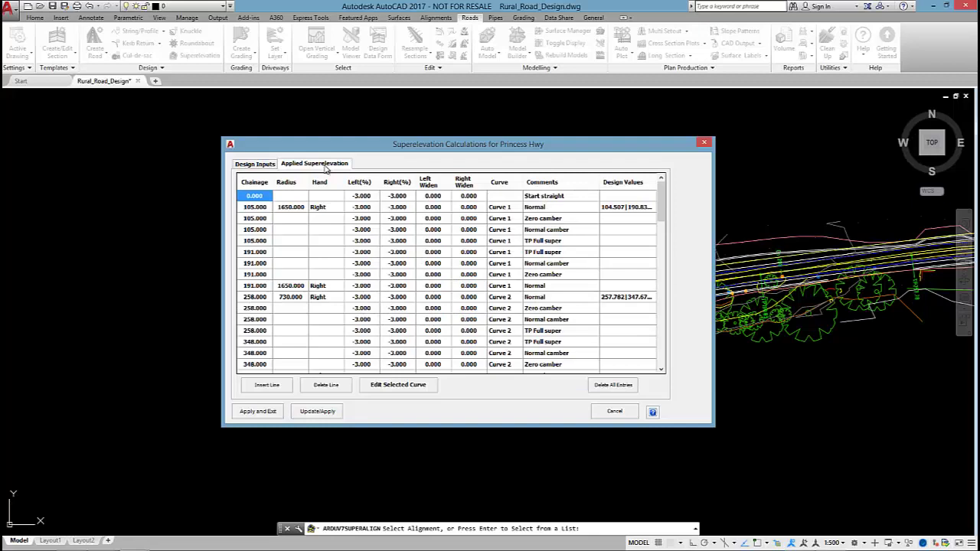
left_click_drag(661, 208, 660, 281)
left_click_drag(622, 146, 518, 136)
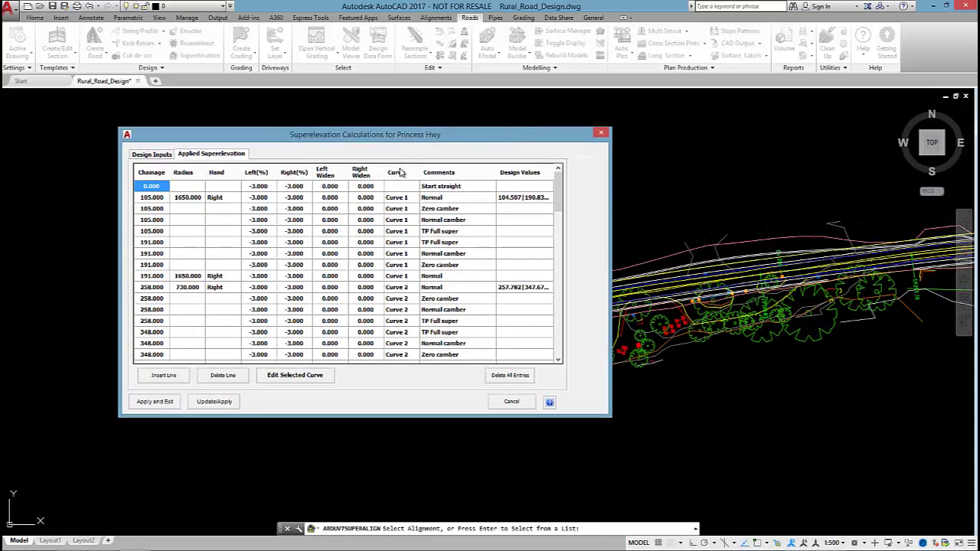
left_click(397, 208)
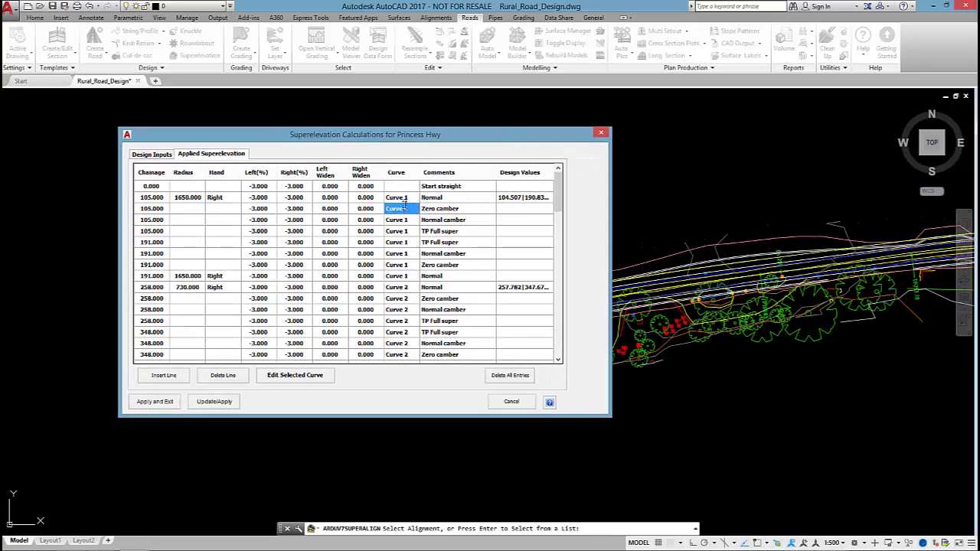
scroll(399, 245, "down", 4)
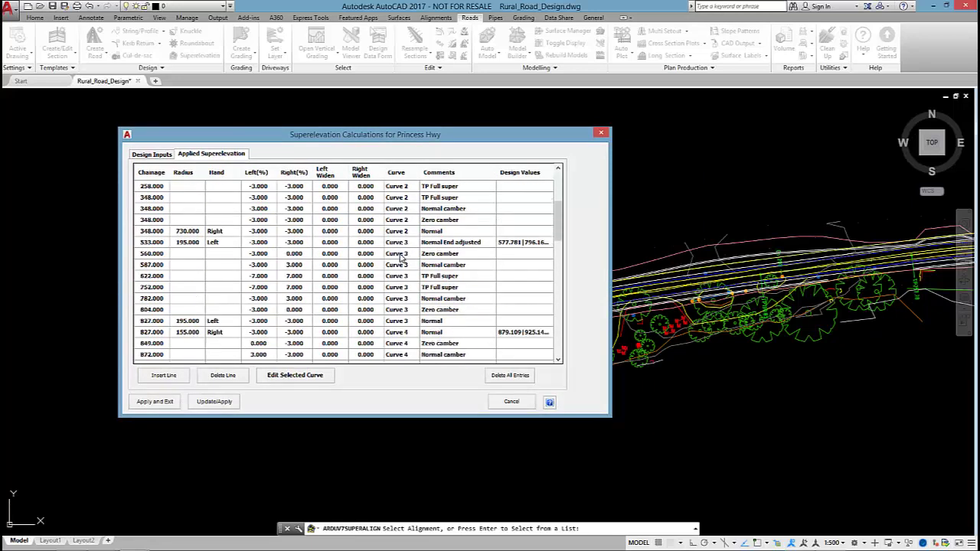
scroll(396, 269, "down", 1)
scroll(401, 301, "up", 5)
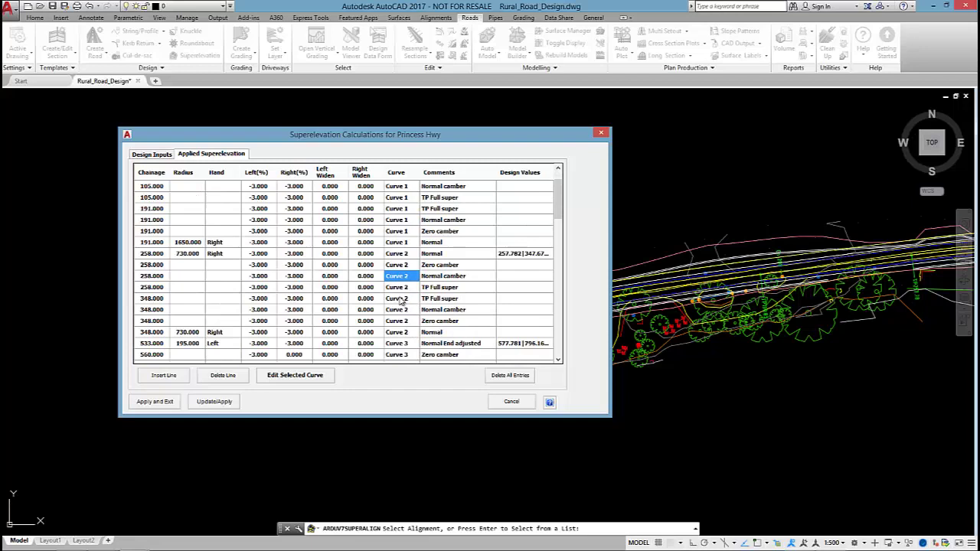
Review Curve 2's entries and confirm Curve 1 has a 1650 radius turning right
left_click(399, 308)
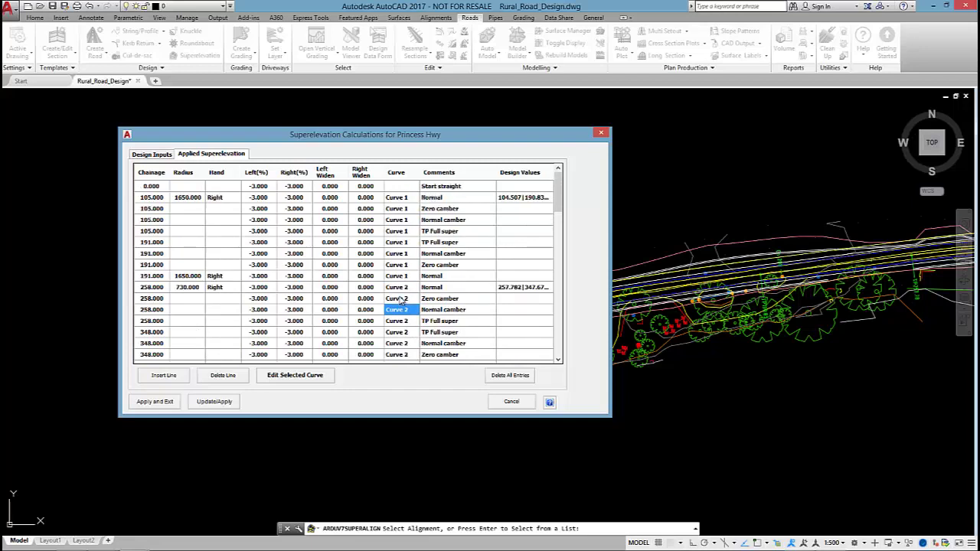
left_click(189, 197)
left_click(186, 277)
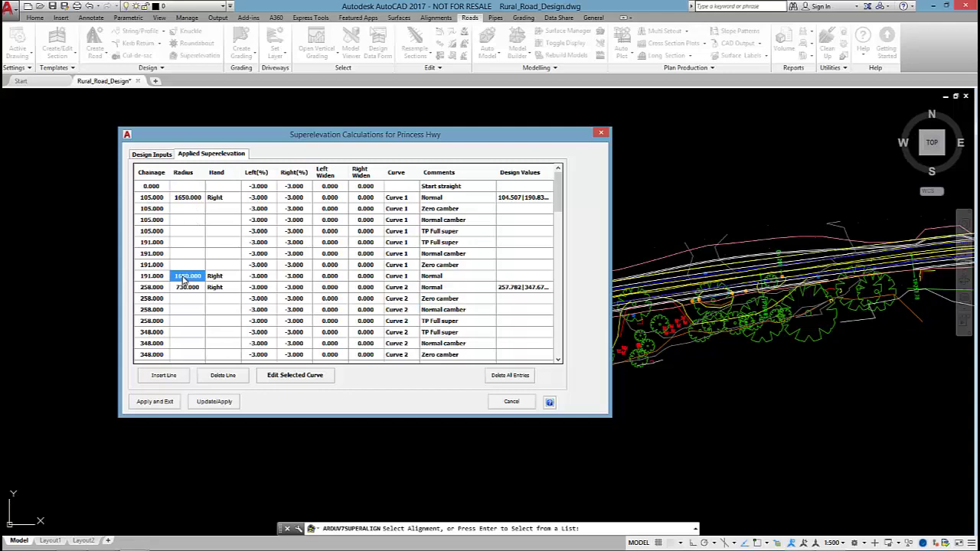
left_click(399, 211)
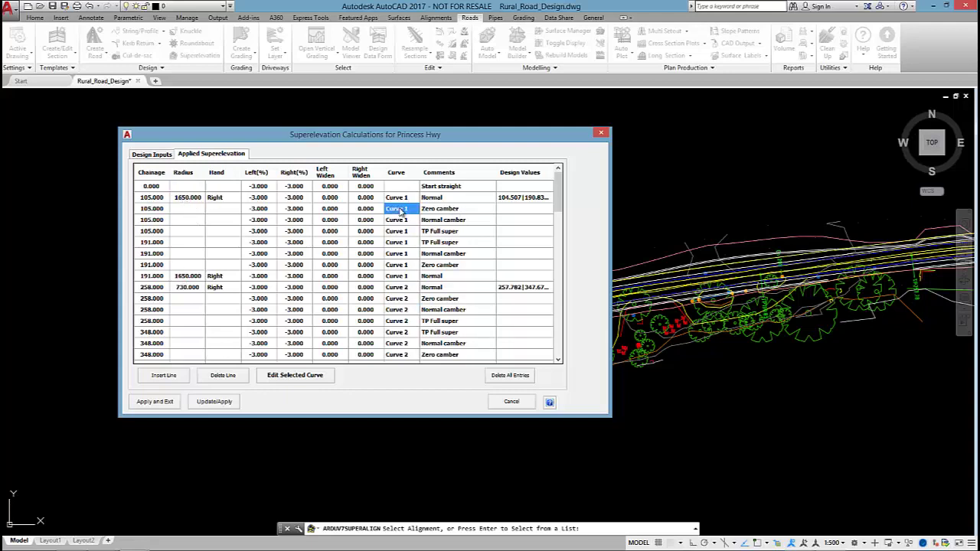
left_click(184, 200)
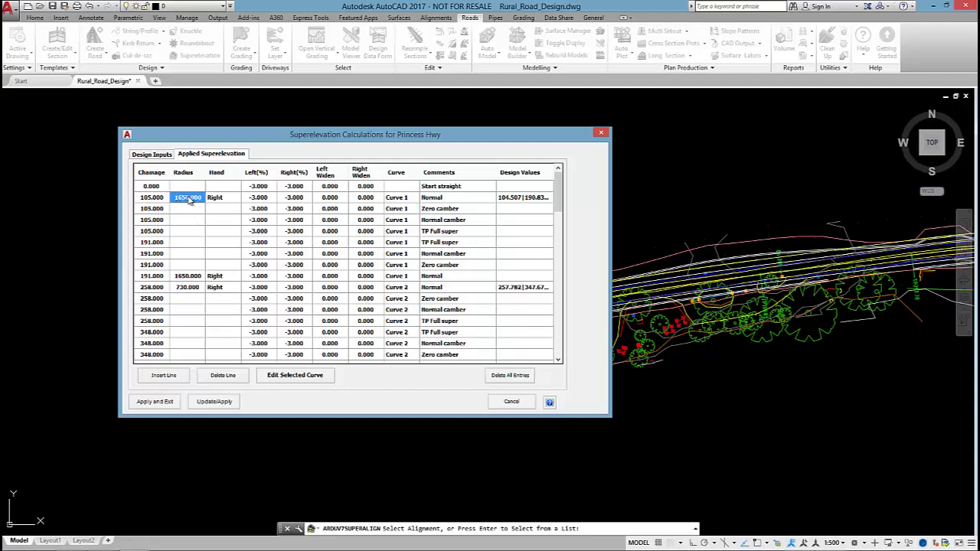
left_click(218, 199)
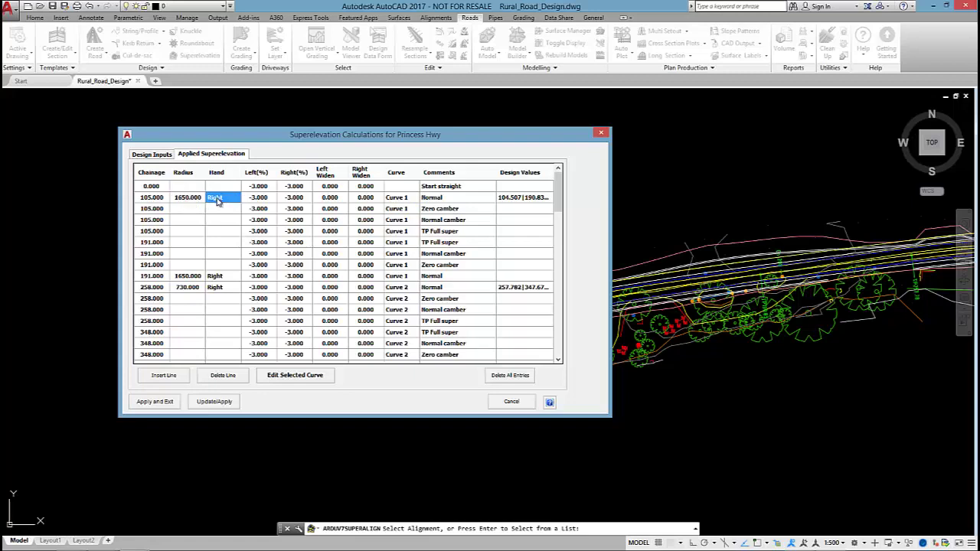
scroll(173, 272, "down", 6)
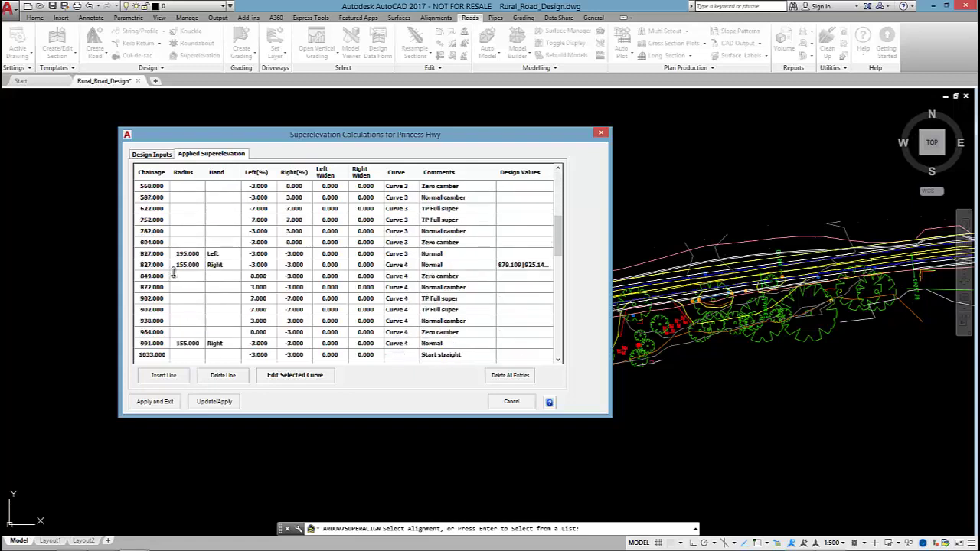
scroll(173, 271, "down", 2)
scroll(173, 272, "up", 10)
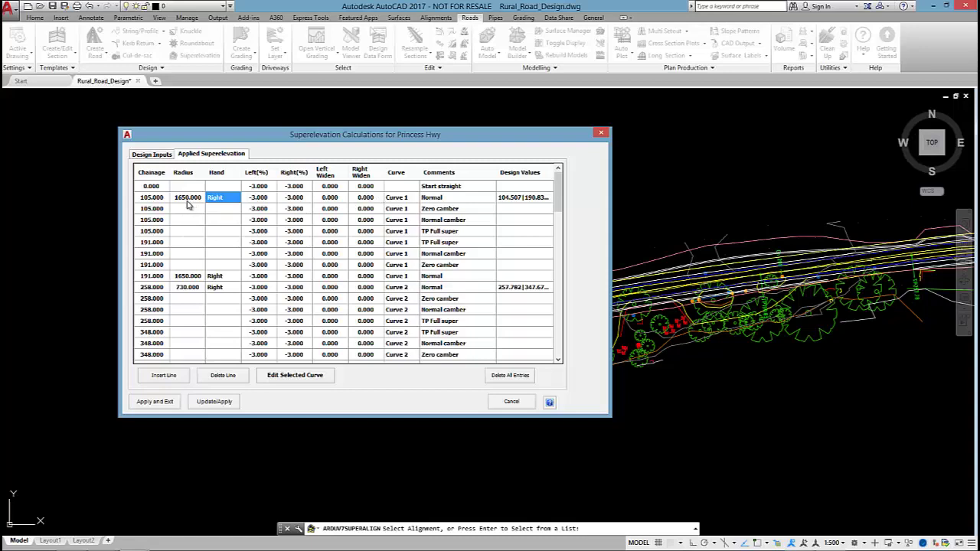
left_click(247, 246)
left_click(265, 231)
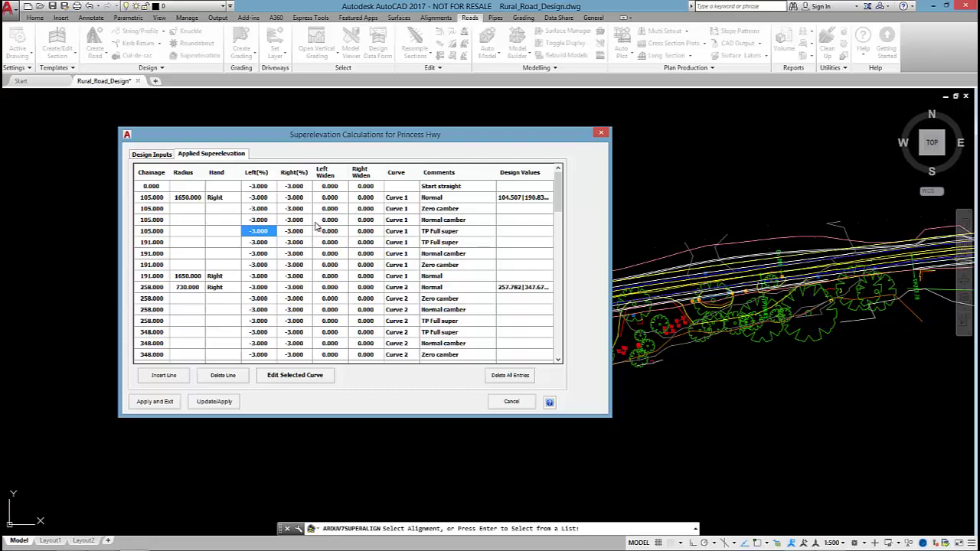
scroll(321, 226, "down", 1)
scroll(253, 246, "down", 1)
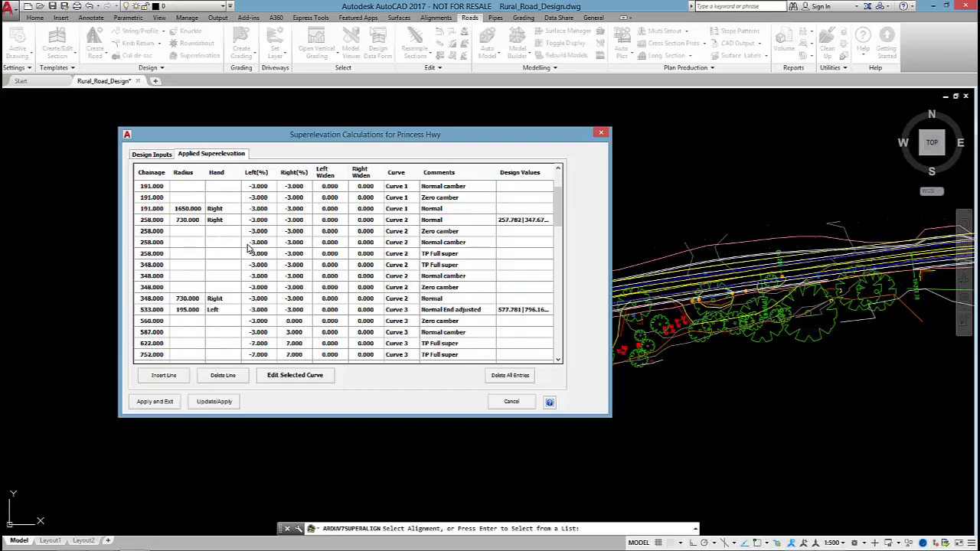
left_click(397, 243)
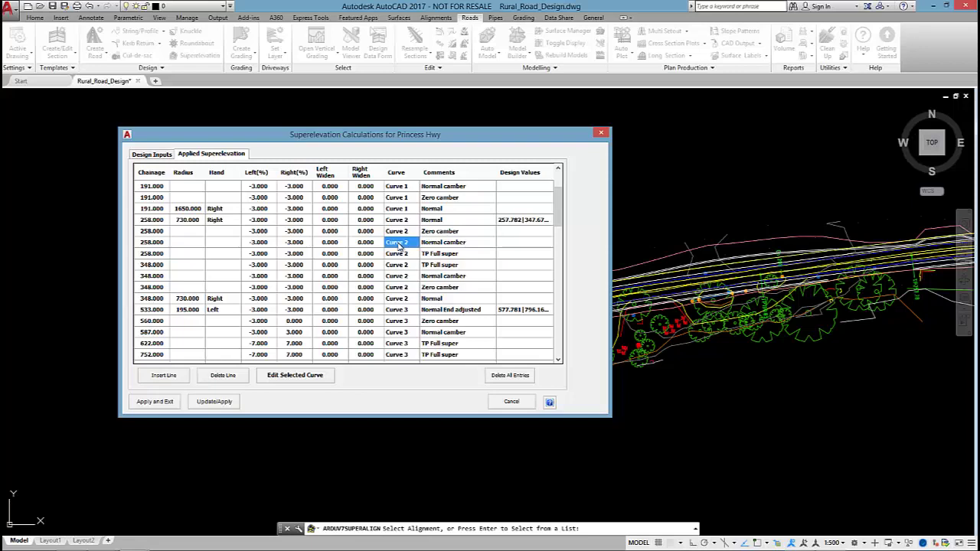
left_click(261, 254)
scroll(294, 250, "down", 2)
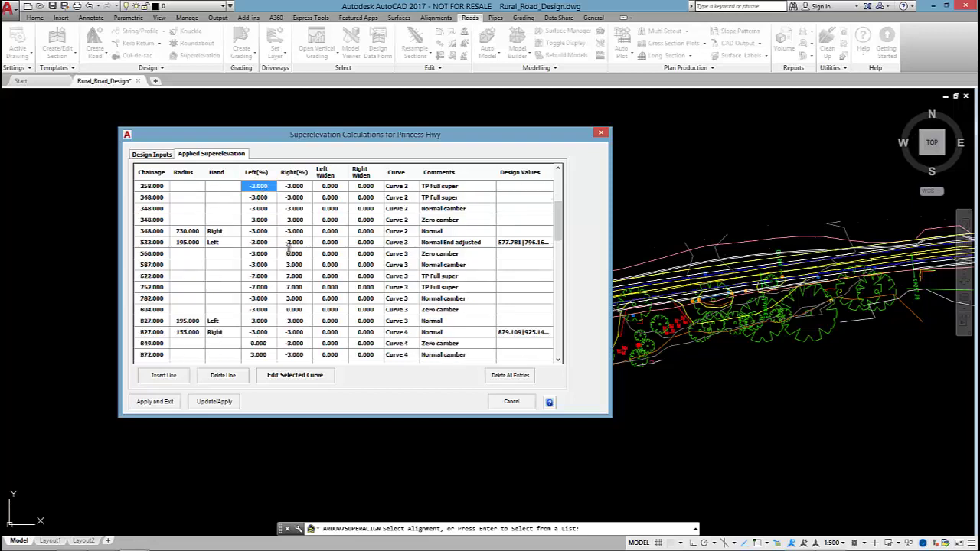
left_click(395, 277)
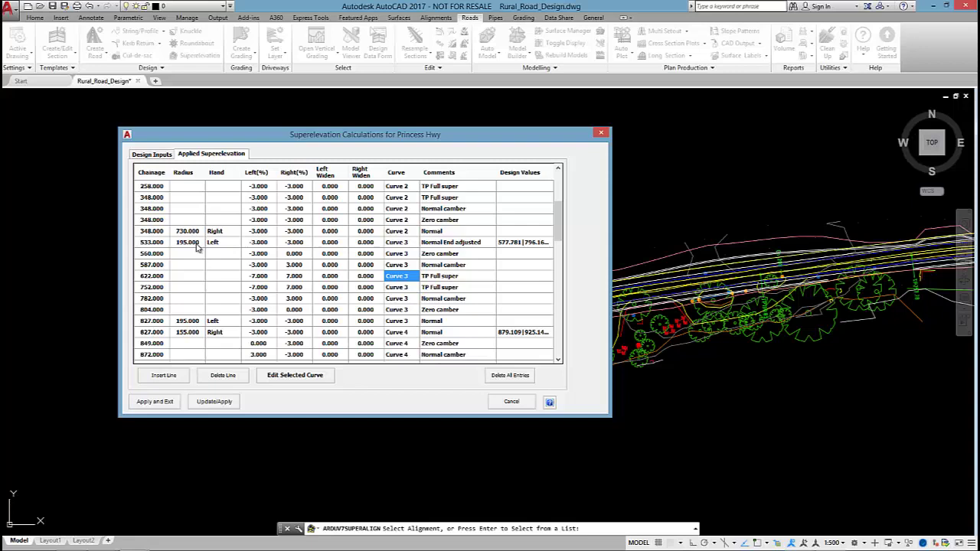
left_click(260, 277)
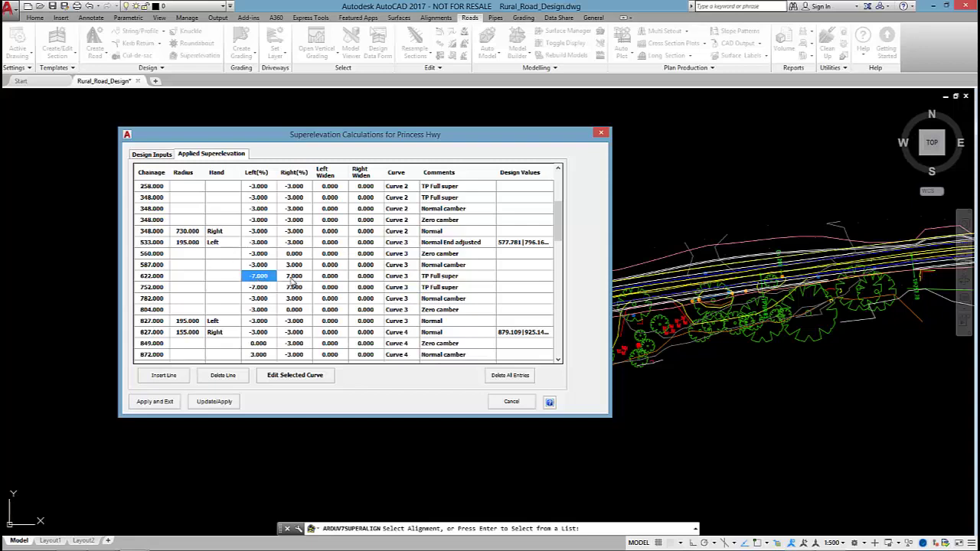
left_click(294, 279)
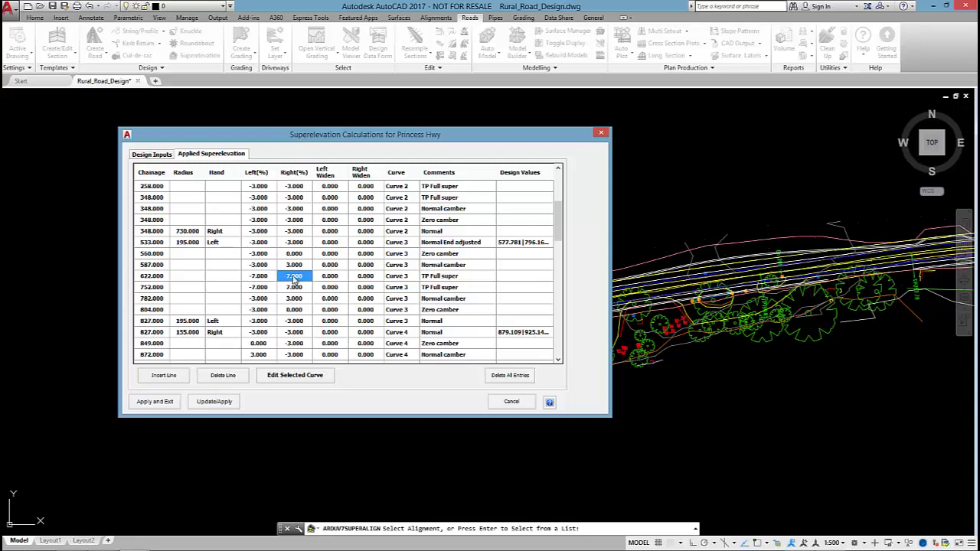
left_click(164, 254)
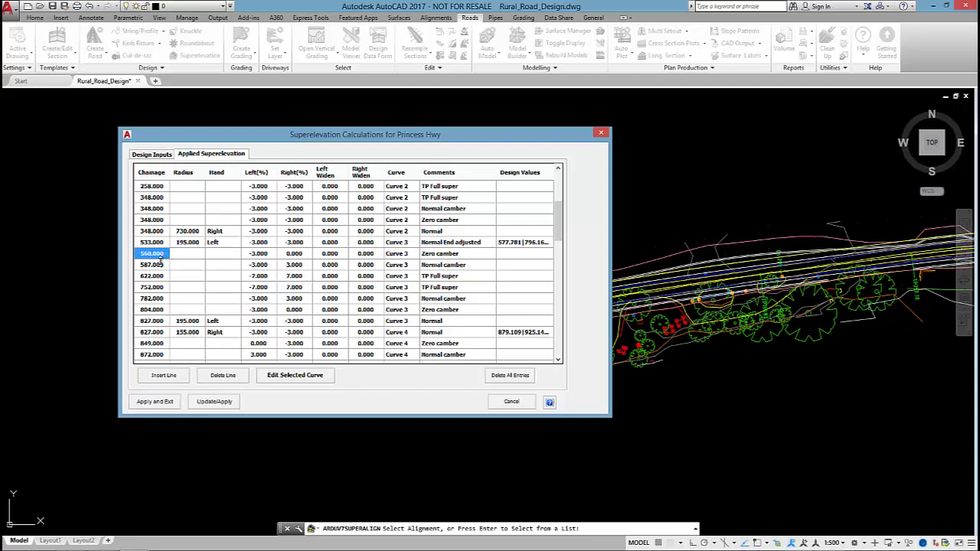
left_click(160, 265)
left_click(157, 277)
left_click(154, 287)
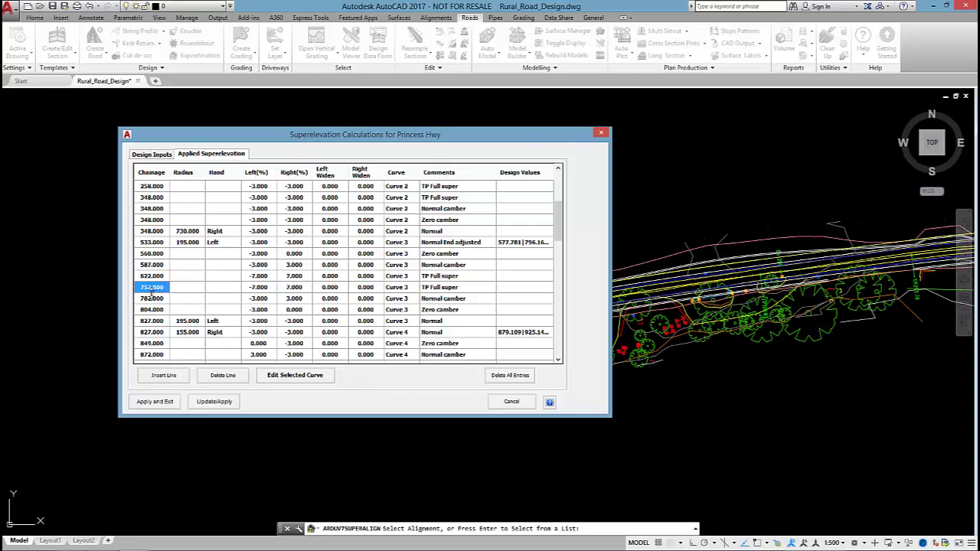
left_click(153, 299)
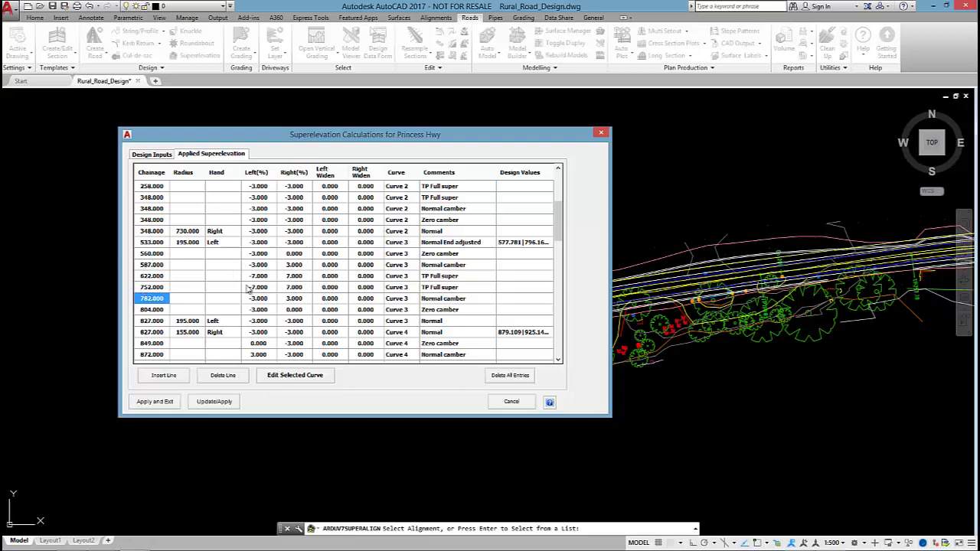
scroll(291, 268, "down", 2)
scroll(288, 266, "down", 1)
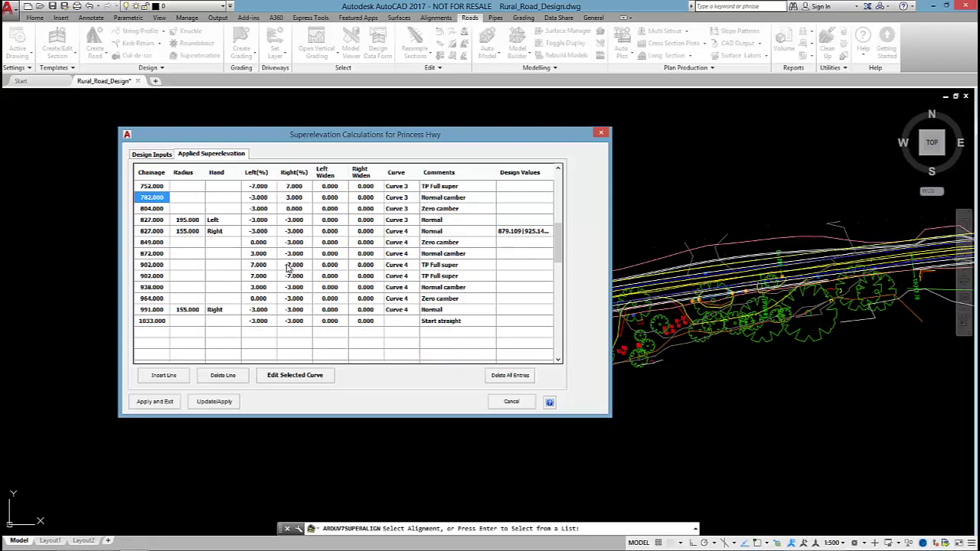
scroll(288, 266, "up", 1)
left_click(258, 266)
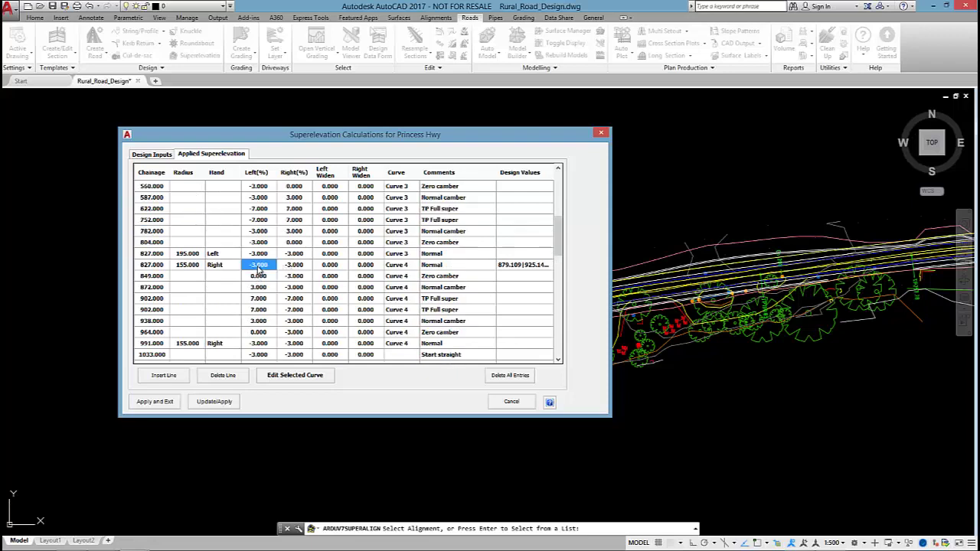
left_click(260, 310)
left_click(262, 322)
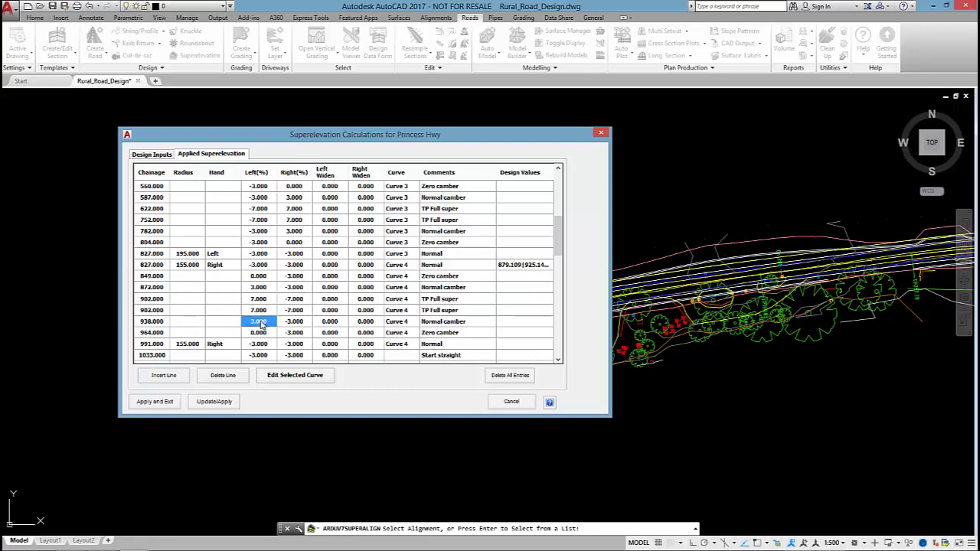
left_click(264, 311)
left_click(264, 289)
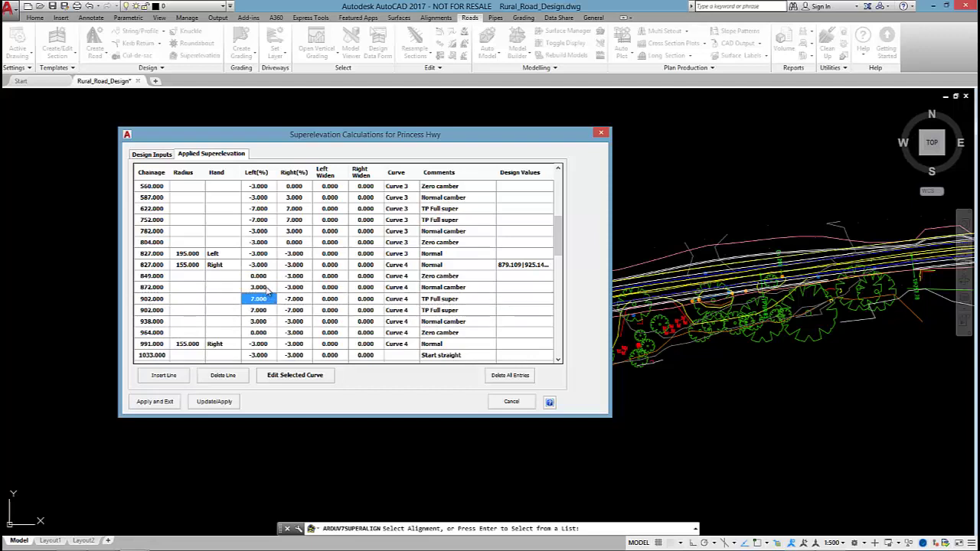
scroll(270, 289, "up", 2)
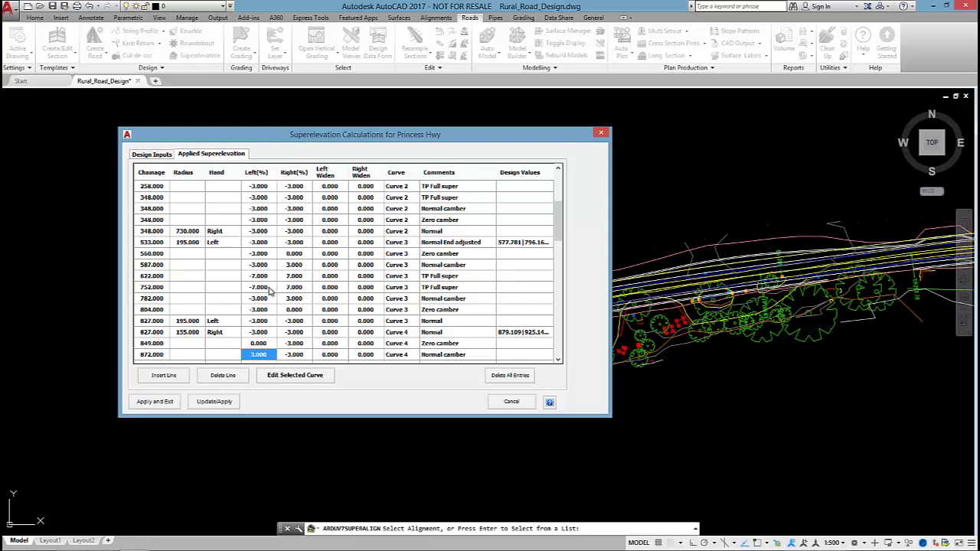
left_click(456, 244)
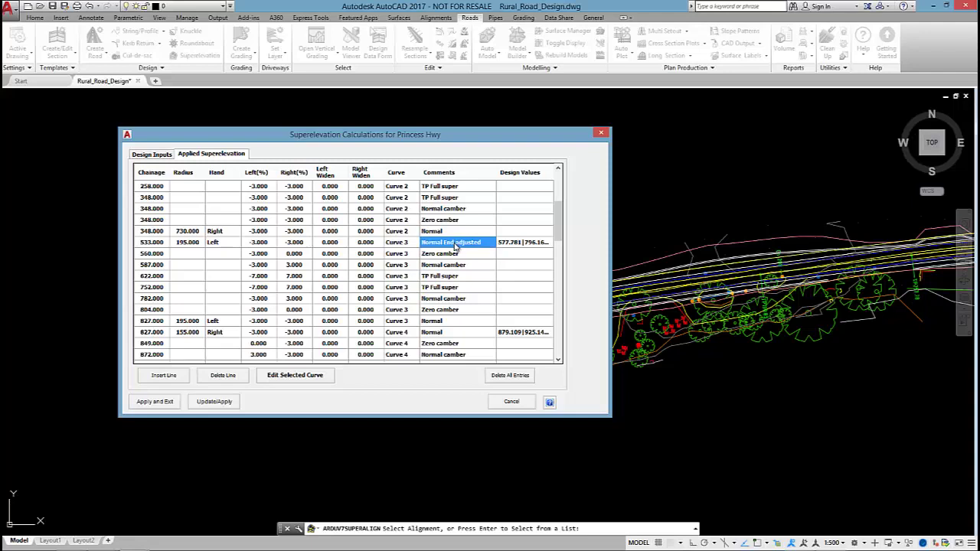
scroll(456, 247, "down", 1)
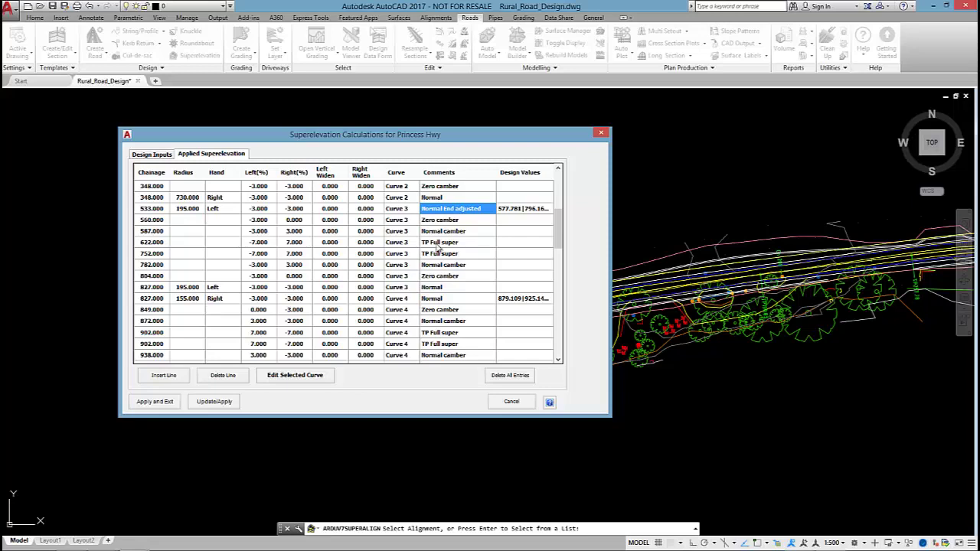
left_click(258, 209)
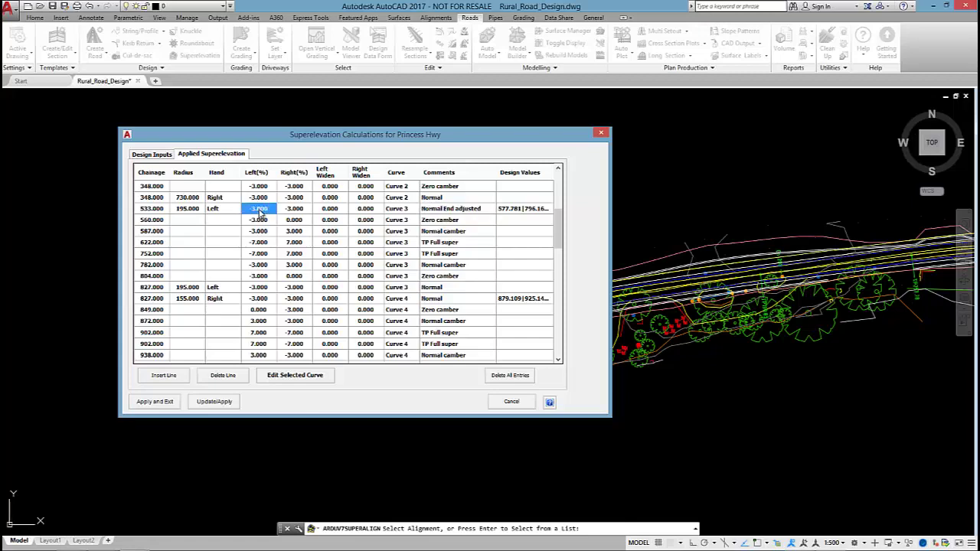
Check Curve 3's maximum superelevation in its curve details, then cancel without changes
left_click(310, 375)
left_click_drag(362, 136, 492, 144)
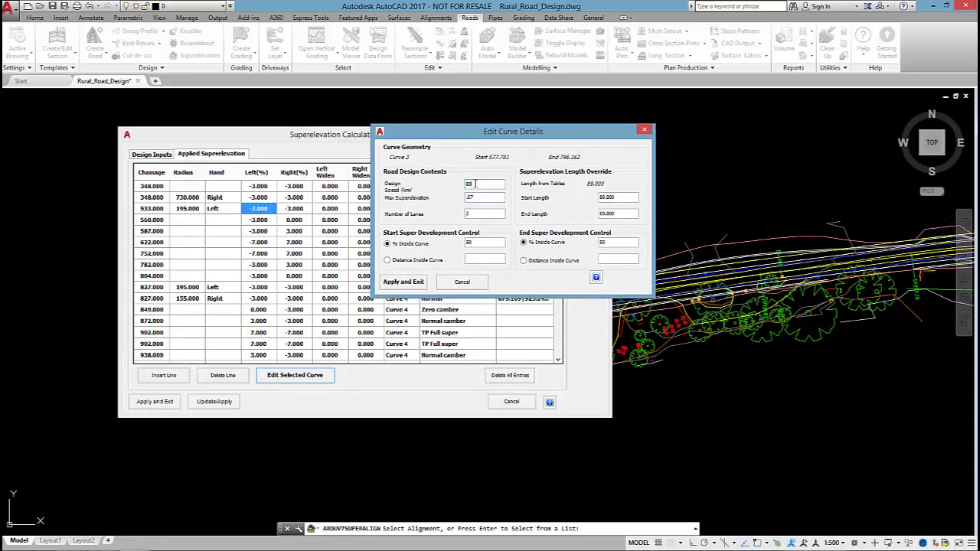
left_click(475, 195)
left_click(462, 284)
Change maximum superelevation to 6%, recalculate with the overwrite confirmed, and return to the applied table
left_click(155, 157)
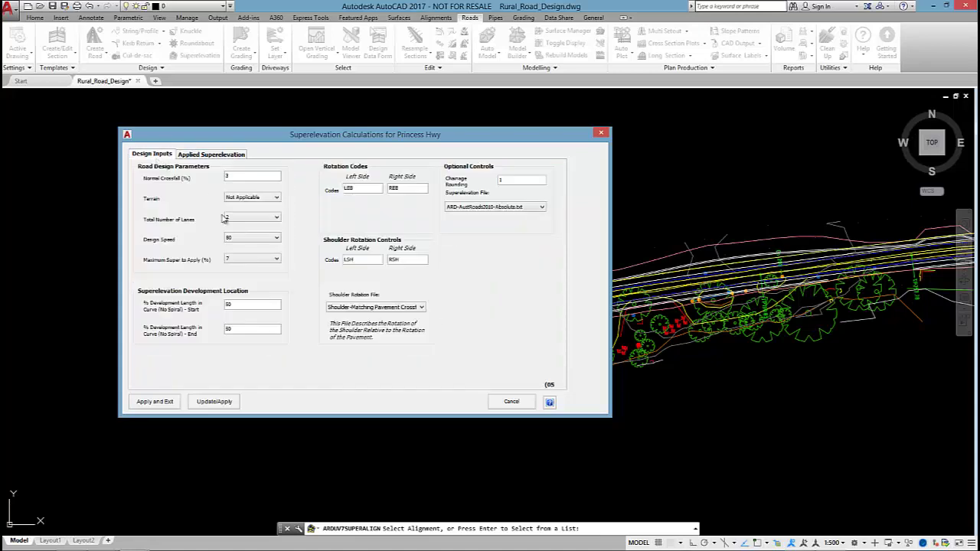
left_click(252, 259)
left_click(245, 278)
left_click(222, 402)
left_click(392, 298)
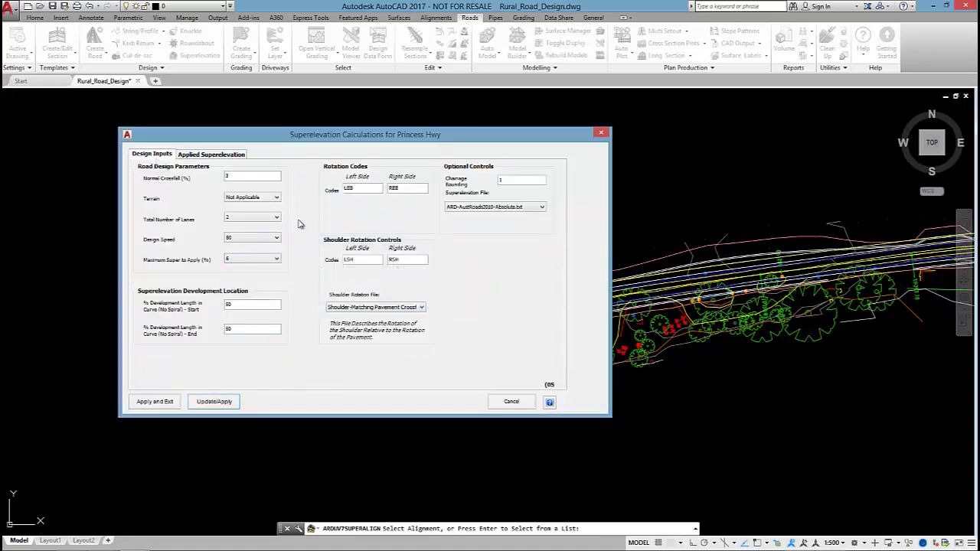
left_click(222, 156)
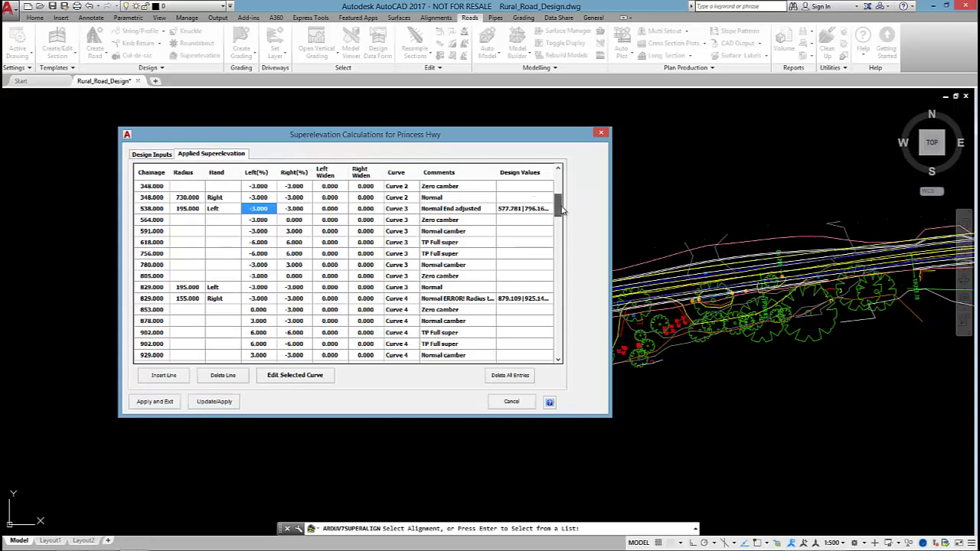
Widen the Comments column and select Curve 4's 155.000-radius row flagged as too small
scroll(561, 211, "down", 2)
left_click_drag(496, 175, 514, 175)
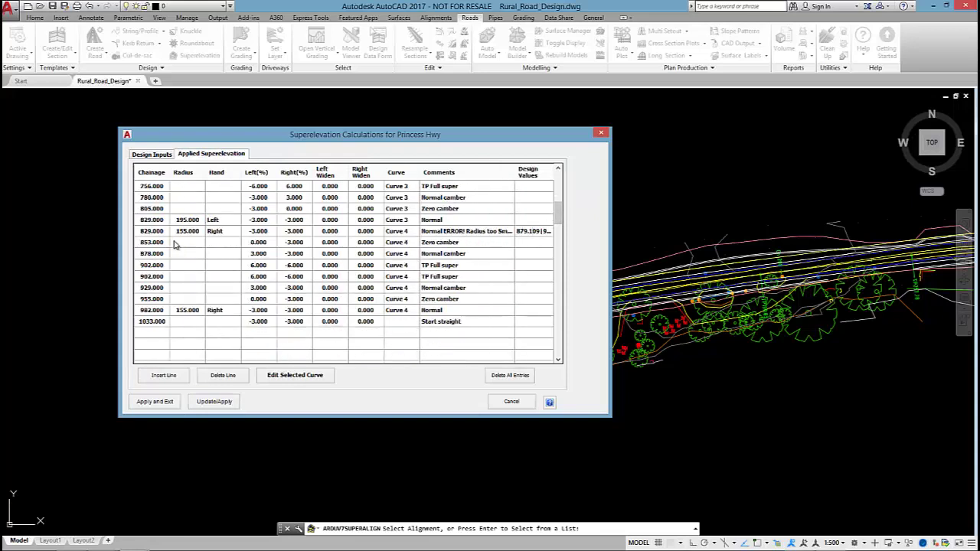
scroll(506, 247, "up", 3)
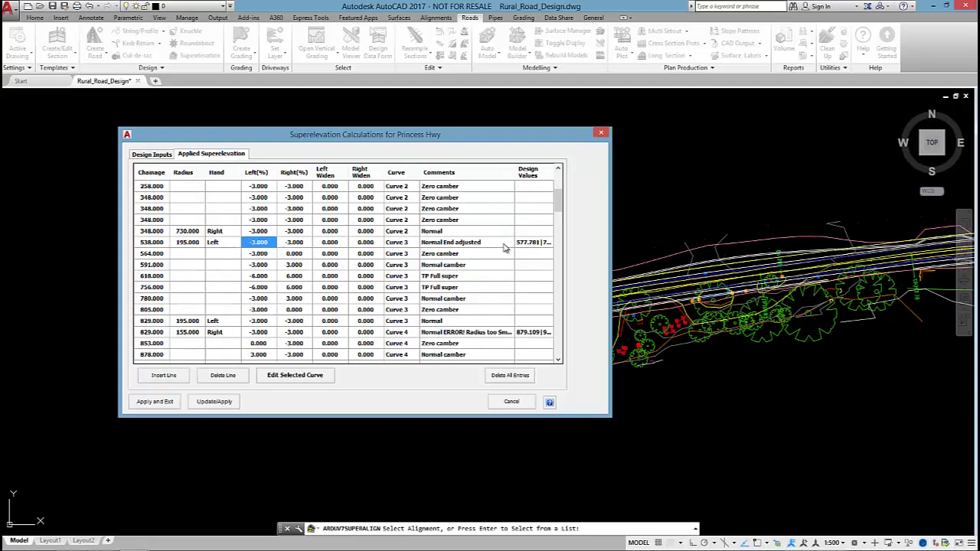
scroll(501, 253, "down", 2)
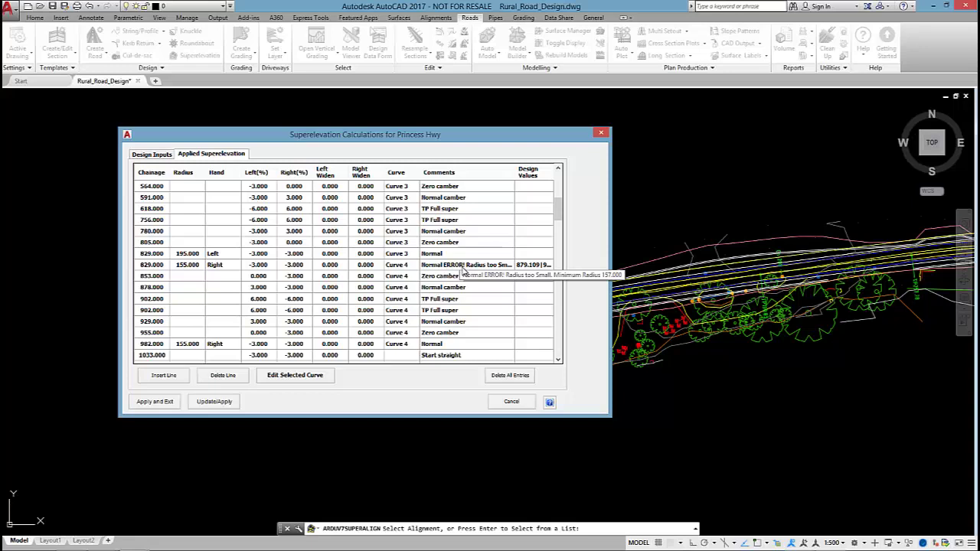
left_click(181, 268)
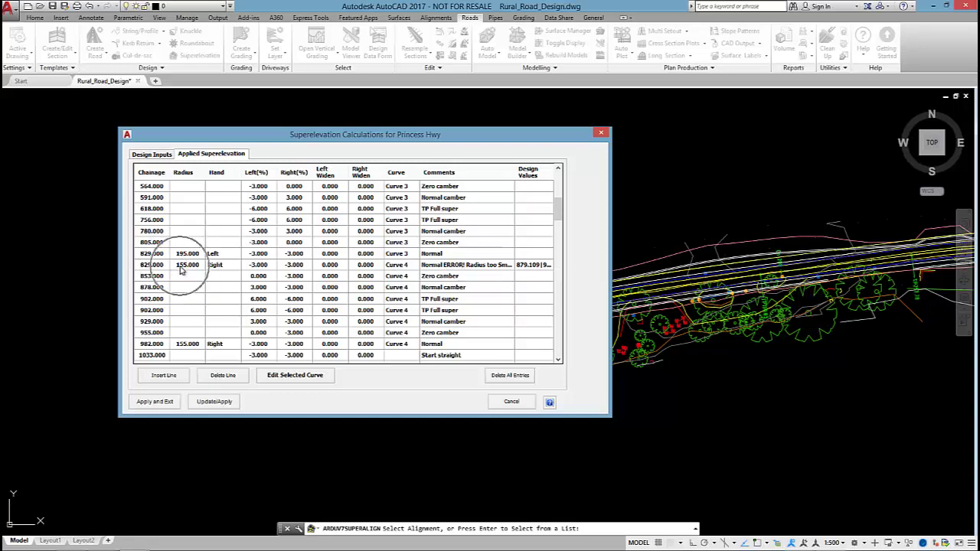
left_click(430, 267)
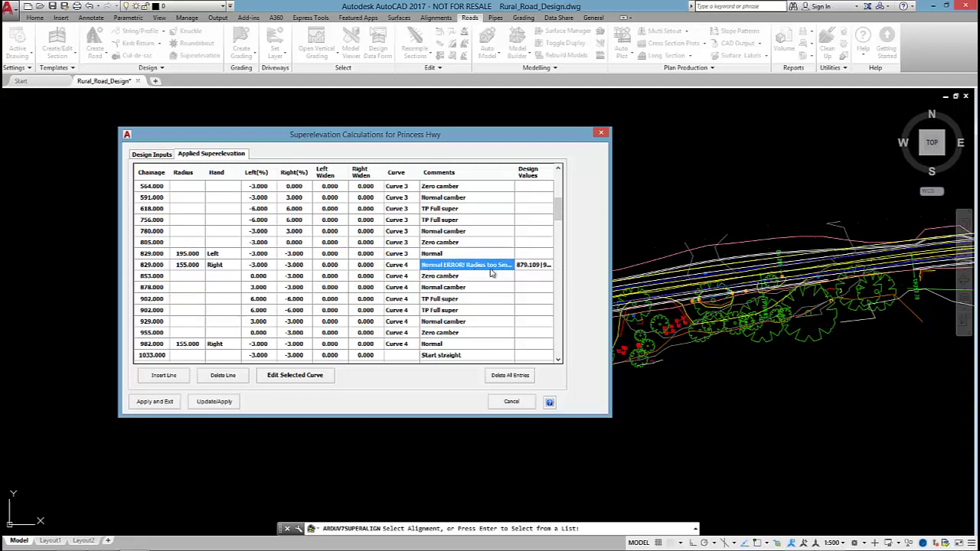
Review Curve 4's details with .06 maximum superelevation and apply them to recalculate the table
left_click(291, 375)
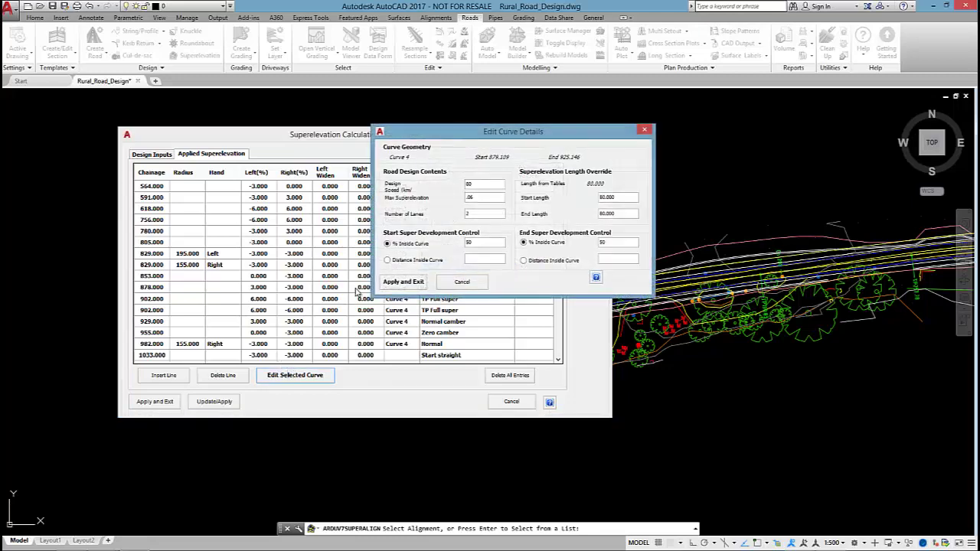
double_click(487, 196)
double_click(485, 186)
left_click(403, 282)
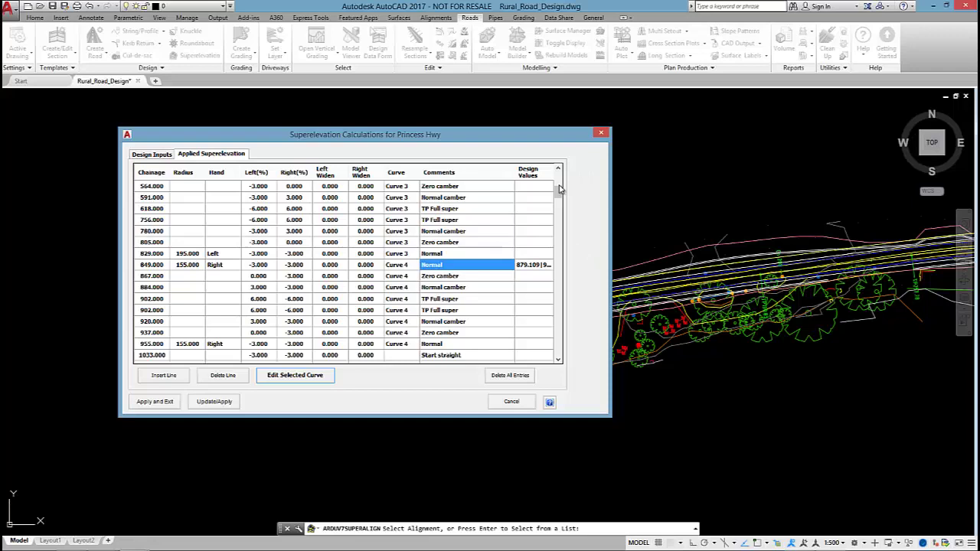
Inspect the left widening at chainage 191.000 and the normal camber at chainage 105.000
left_click_drag(562, 190, 565, 174)
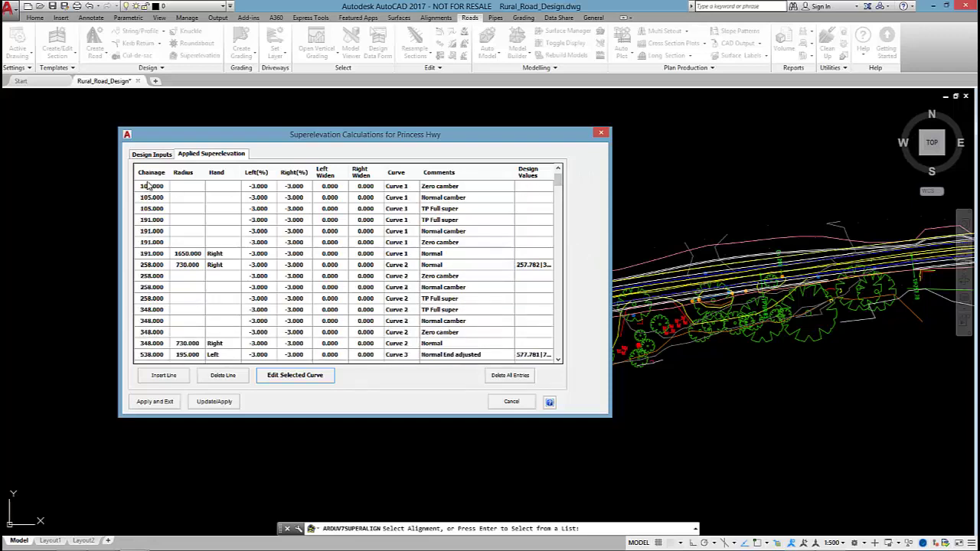
left_click(338, 244)
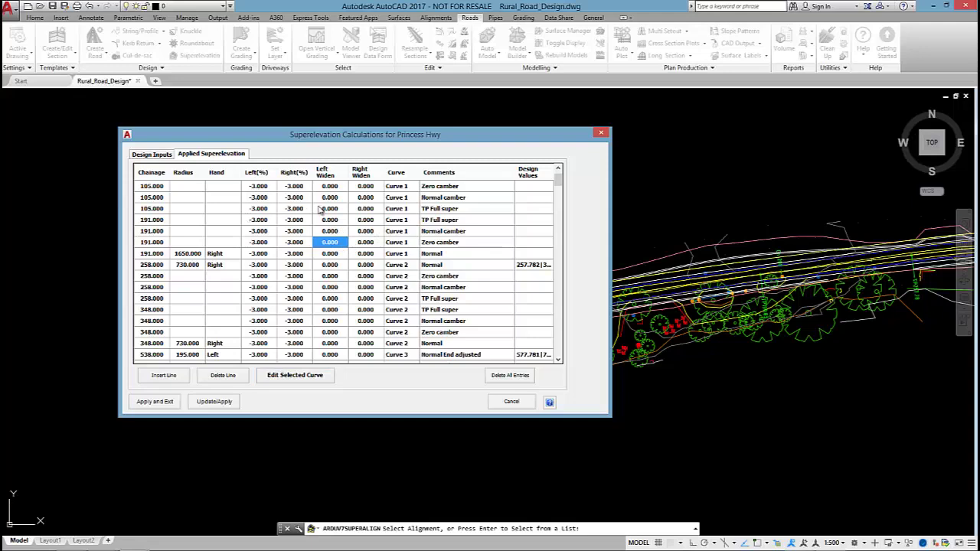
left_click(149, 199)
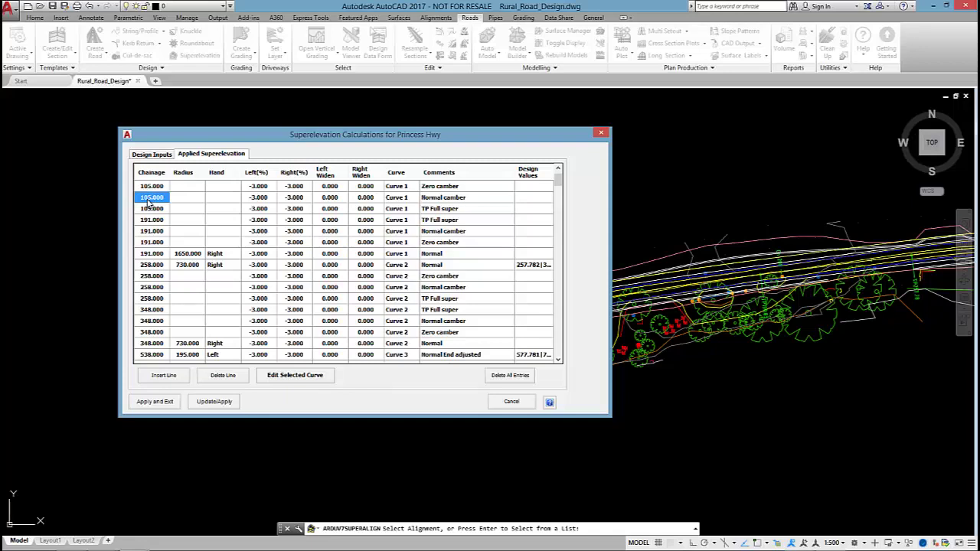
Apply the superelevation, then open the Xsect Viewer on Princess Hwy at a curve chainage and widen it
left_click(154, 402)
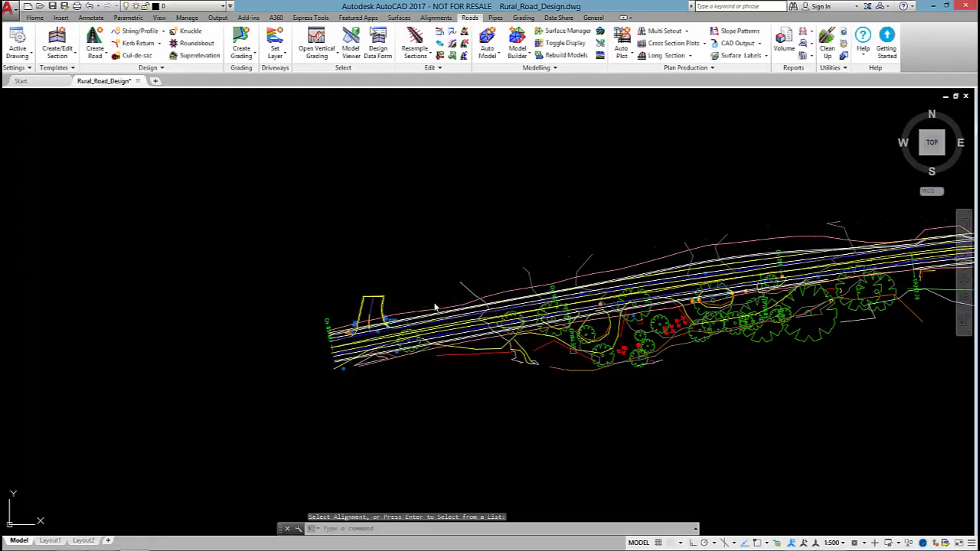
scroll(526, 357, "down", 3)
scroll(536, 332, "up", 6)
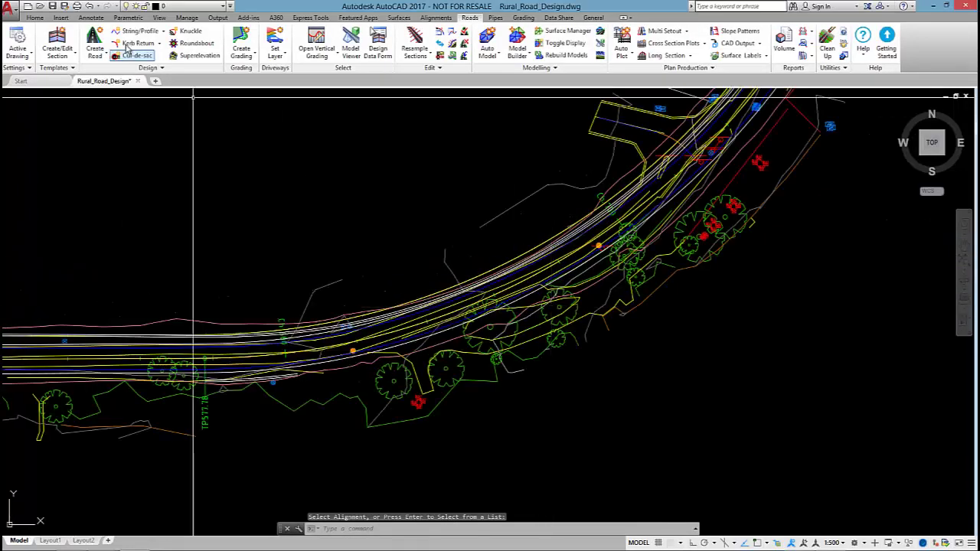
left_click(333, 60)
left_click(337, 117)
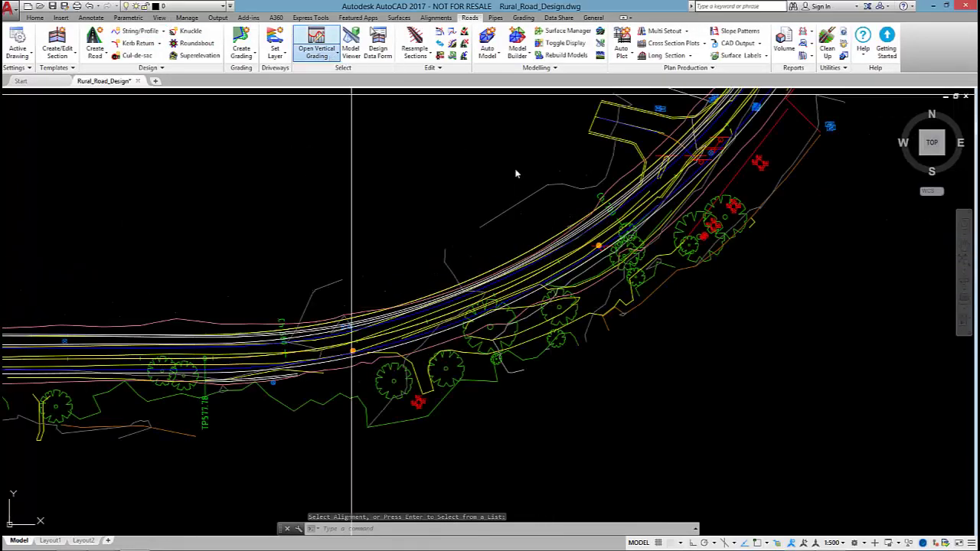
left_click(574, 262)
left_click(560, 260)
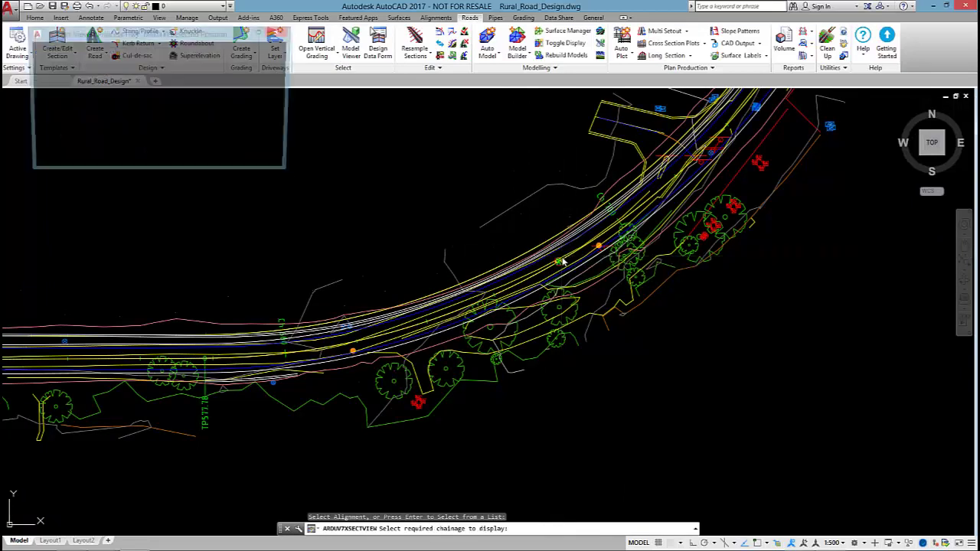
left_click_drag(293, 173, 849, 220)
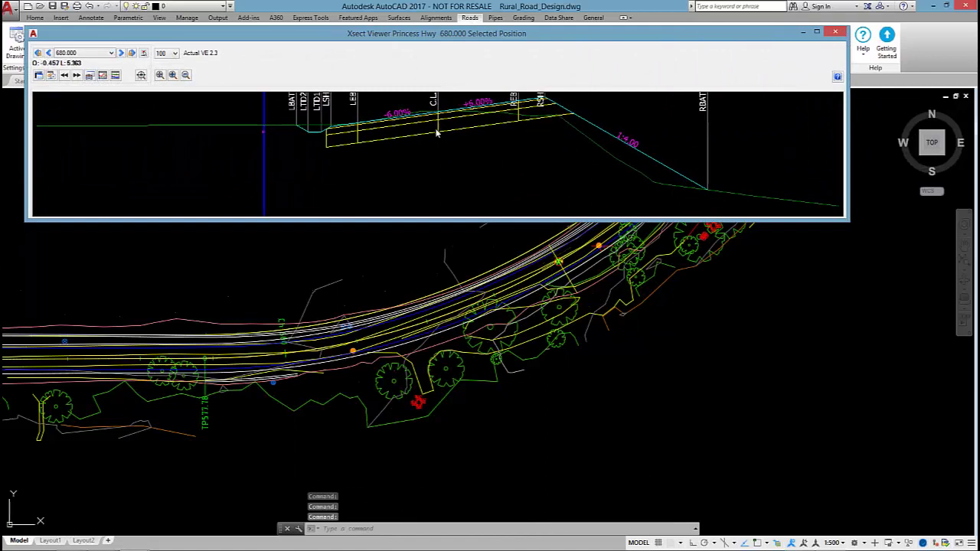
Step back and forth through cross sections around the curve, ending at chainage 756.000
left_click(47, 53)
left_click(48, 53)
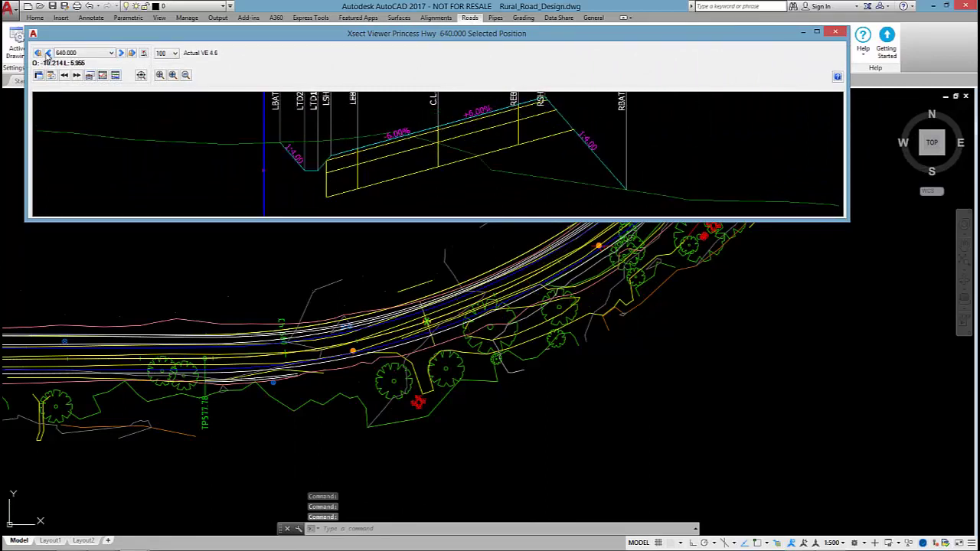
left_click(47, 54)
left_click(47, 54)
left_click(47, 54)
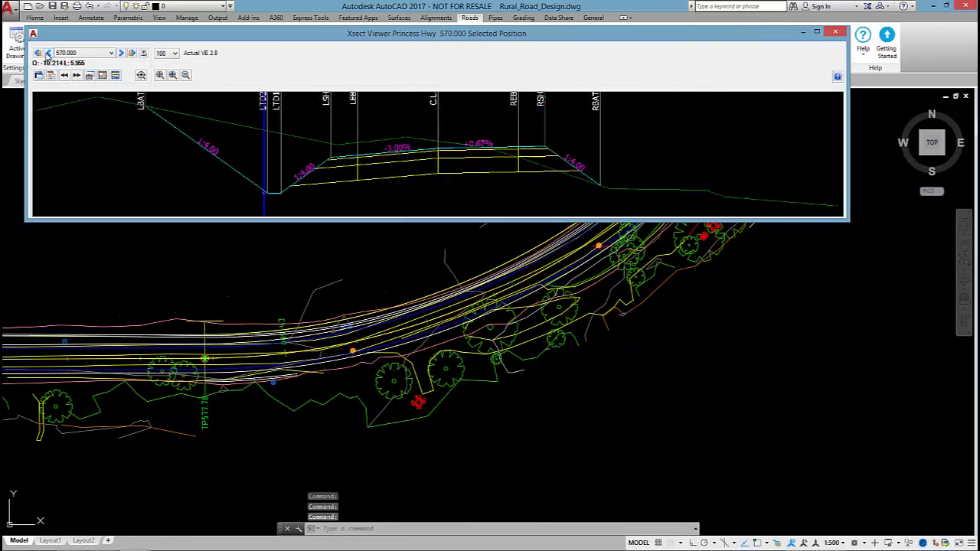
left_click(47, 54)
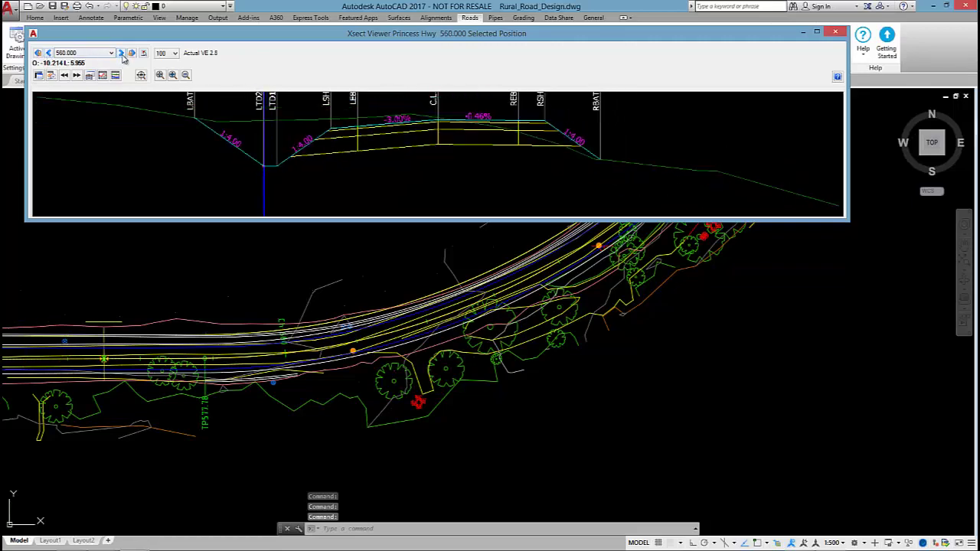
left_click(121, 53)
left_click(120, 52)
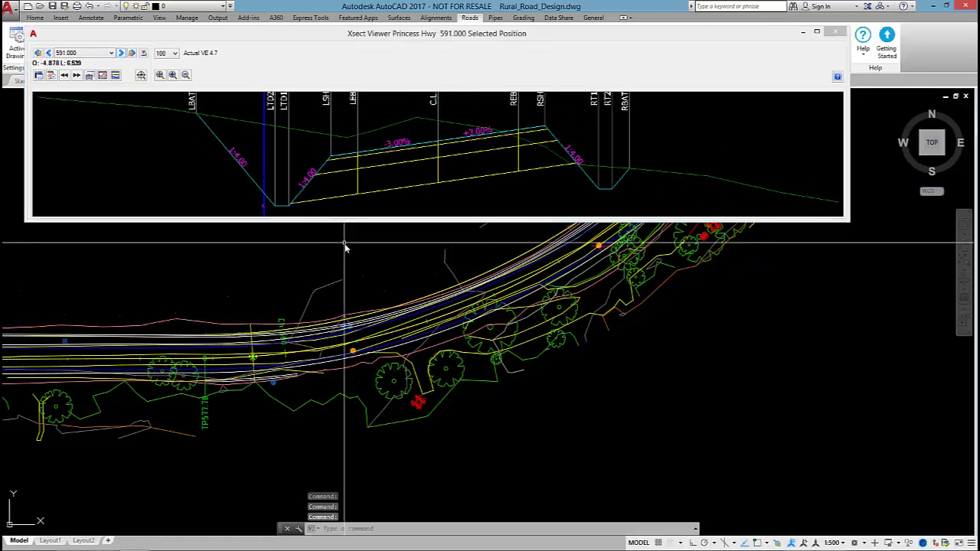
middle_click_drag(356, 268, 396, 354)
left_click(122, 54)
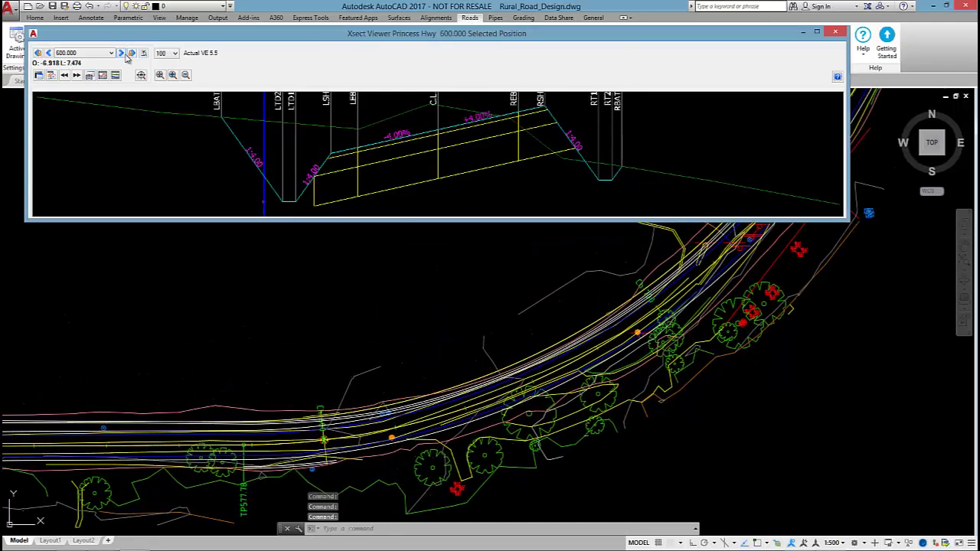
left_click(122, 53)
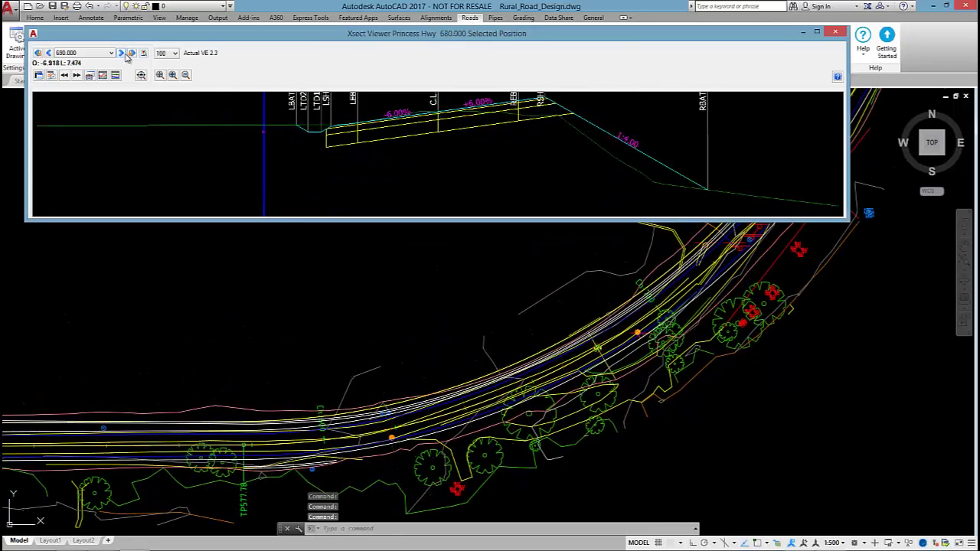
left_click(123, 54)
left_click(122, 53)
left_click(122, 53)
left_click(123, 54)
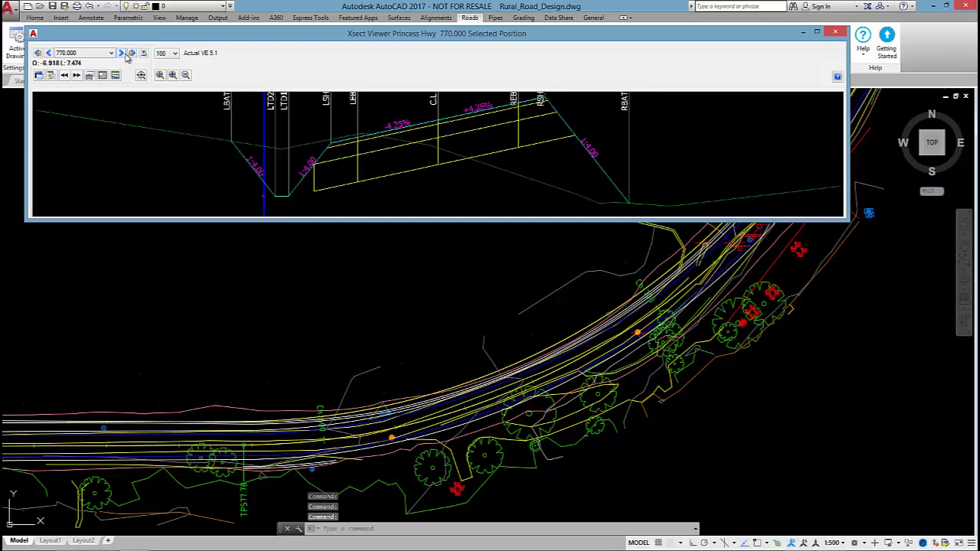
left_click(123, 54)
left_click(123, 53)
left_click(123, 54)
left_click(122, 54)
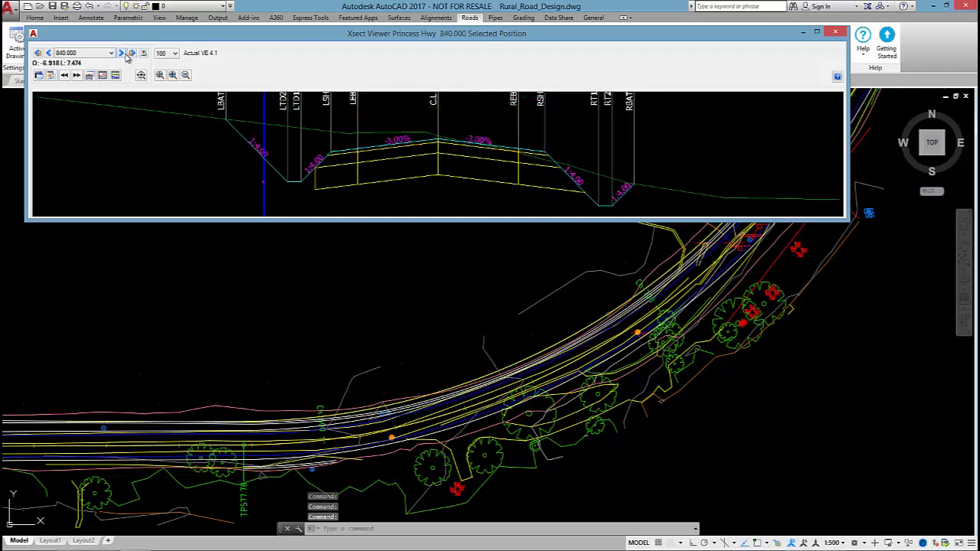
left_click(123, 54)
left_click(122, 54)
left_click(123, 54)
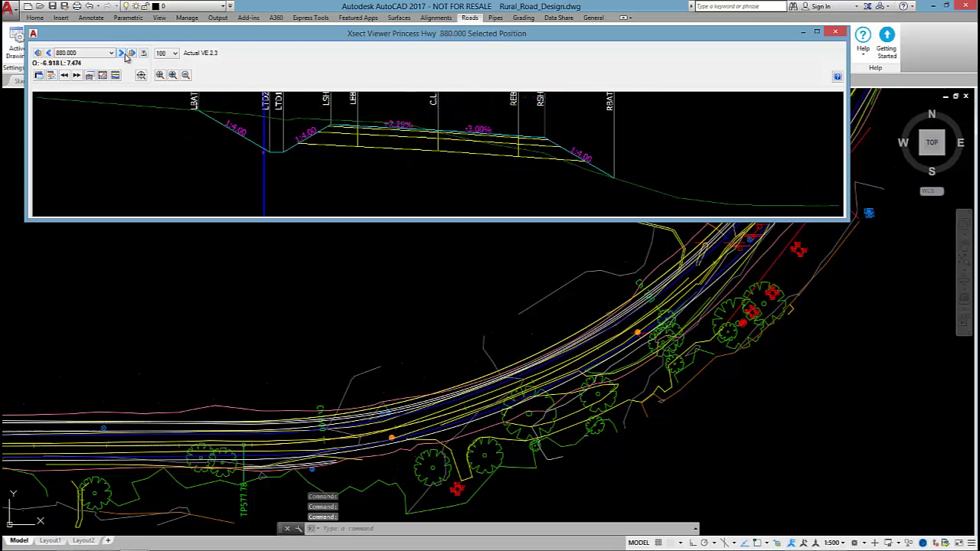
left_click(123, 53)
left_click(49, 53)
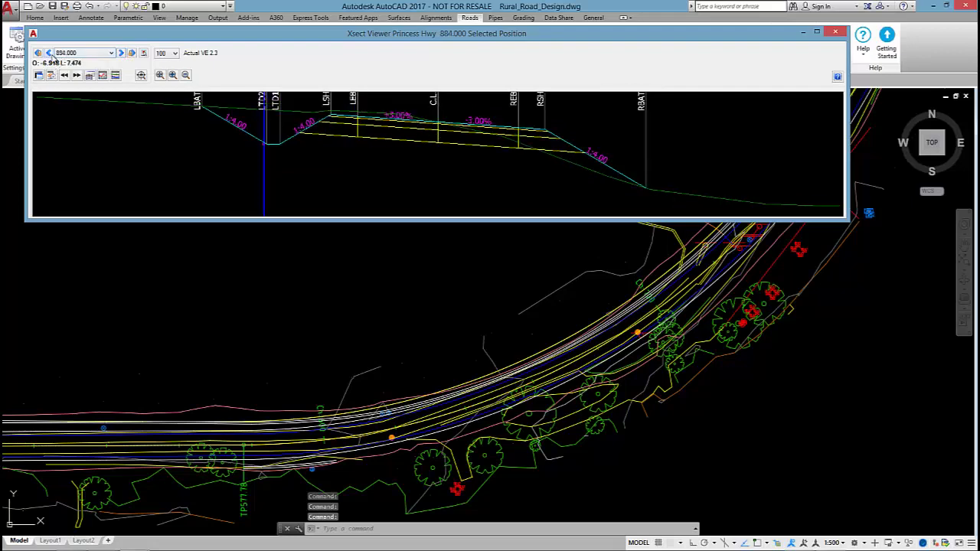
left_click(49, 54)
left_click(49, 54)
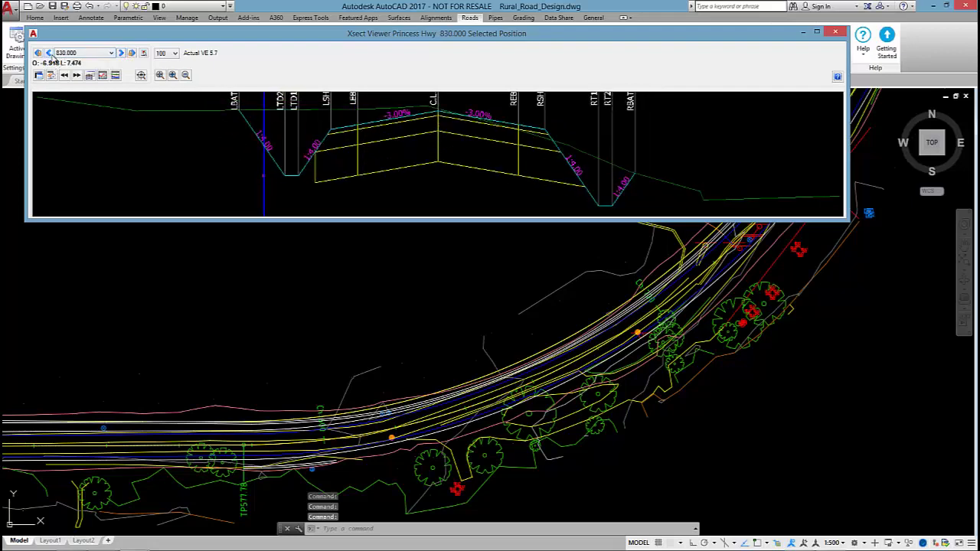
left_click(49, 53)
left_click(49, 53)
left_click(49, 53)
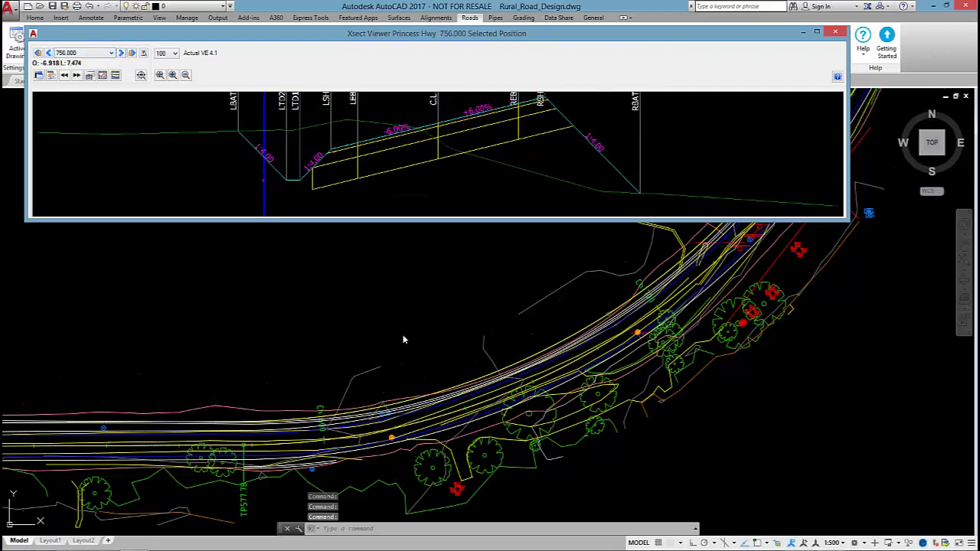
Step forward through the cross sections to the last chainage 1032.677, then go back to earlier sections
scroll(475, 350, "down", 4)
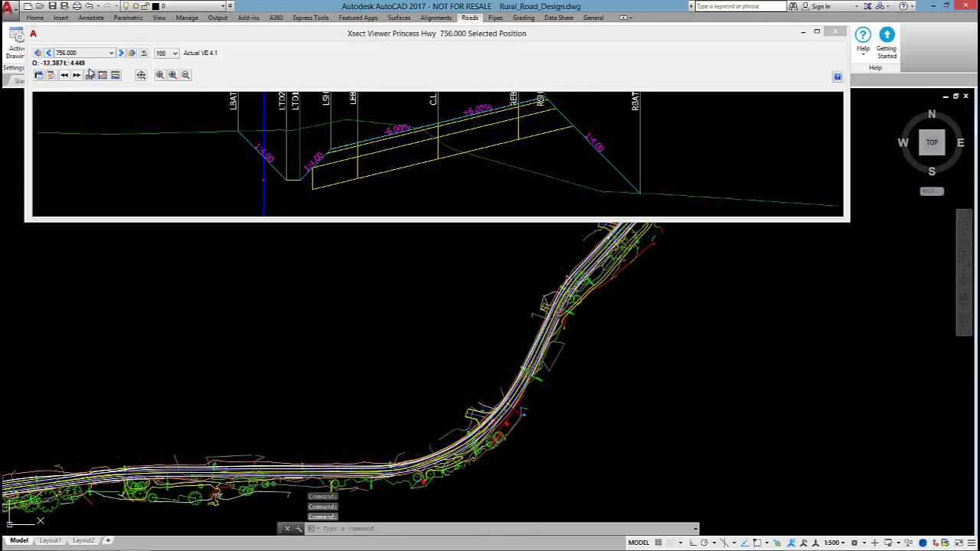
left_click(121, 53)
left_click(120, 53)
left_click(120, 53)
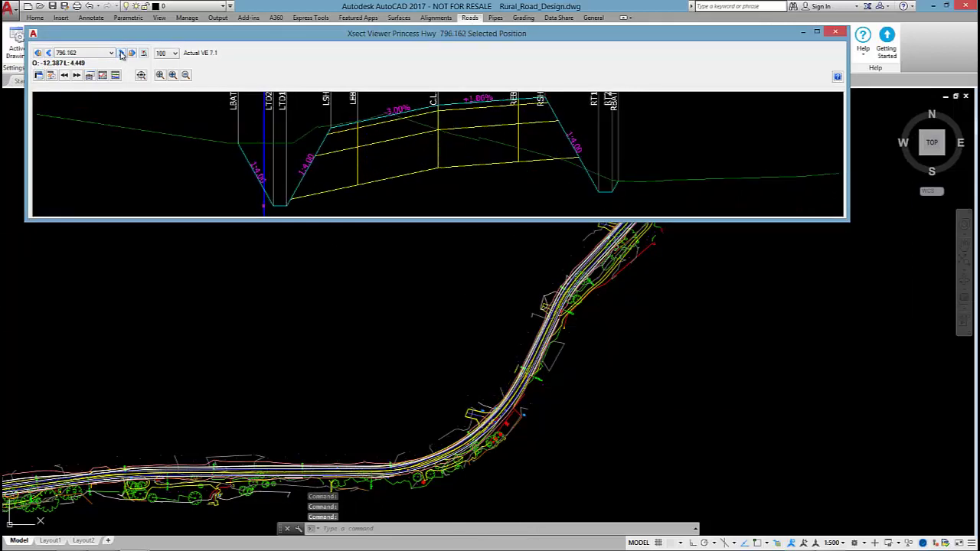
left_click(121, 53)
left_click(120, 53)
left_click(120, 53)
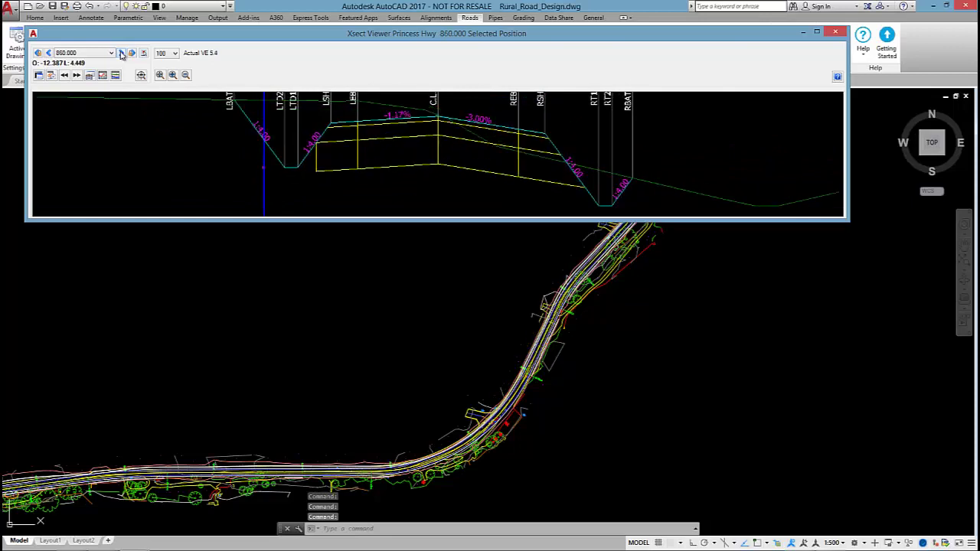
left_click(120, 53)
left_click(120, 53)
left_click(120, 53)
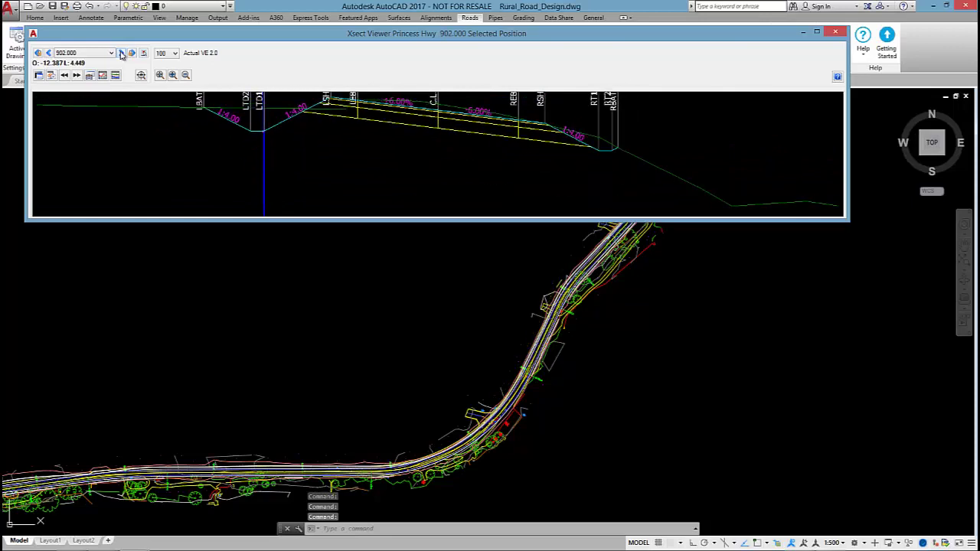
left_click(120, 53)
left_click(121, 53)
left_click(120, 53)
left_click(121, 52)
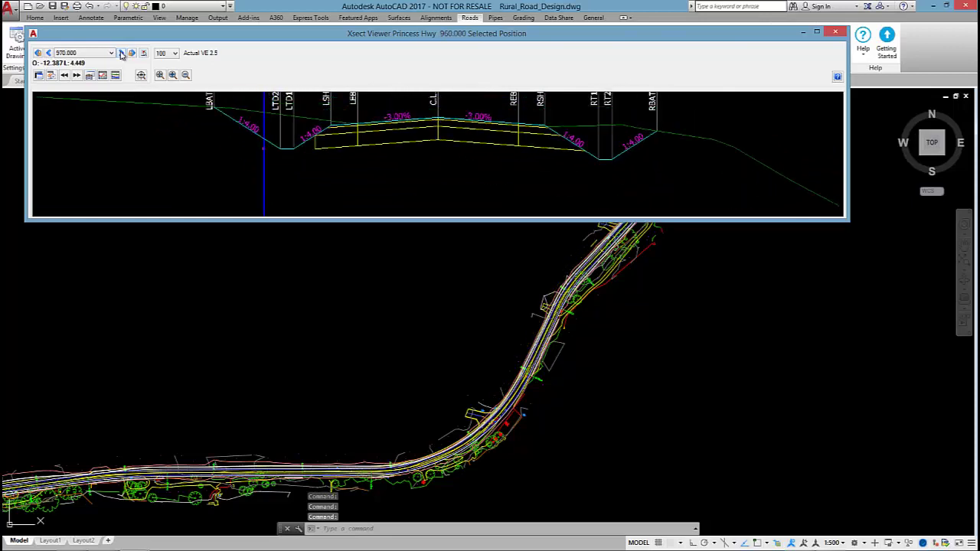
left_click(120, 53)
left_click(121, 53)
left_click(121, 52)
left_click(120, 52)
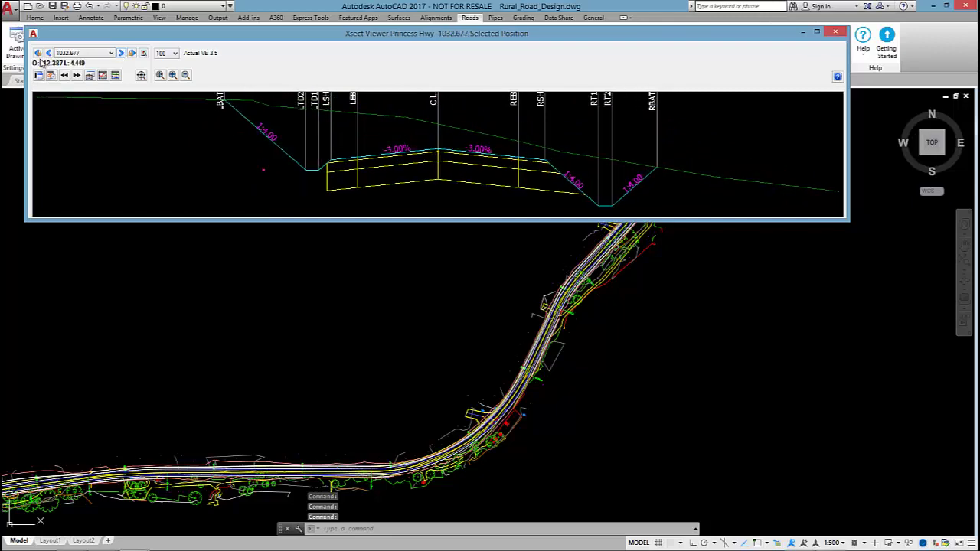
left_click(66, 77)
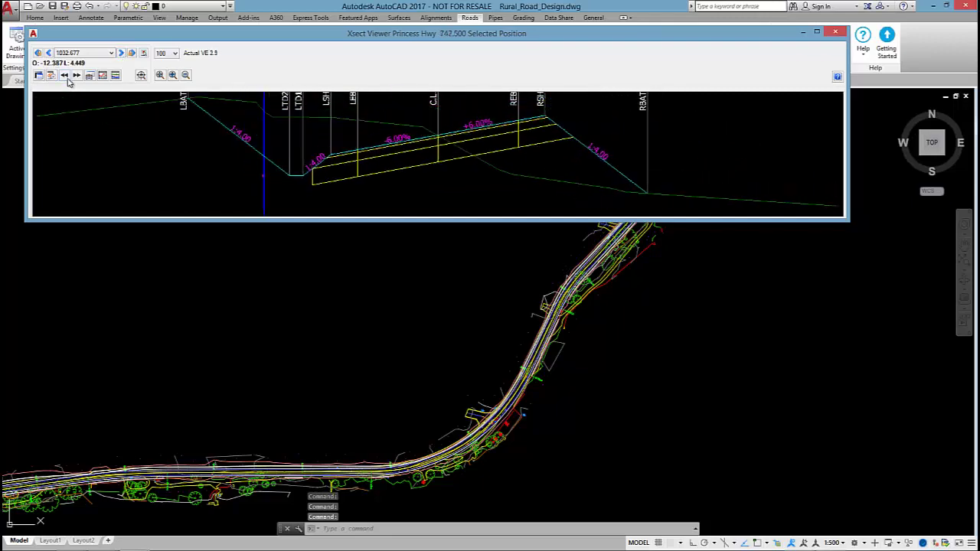